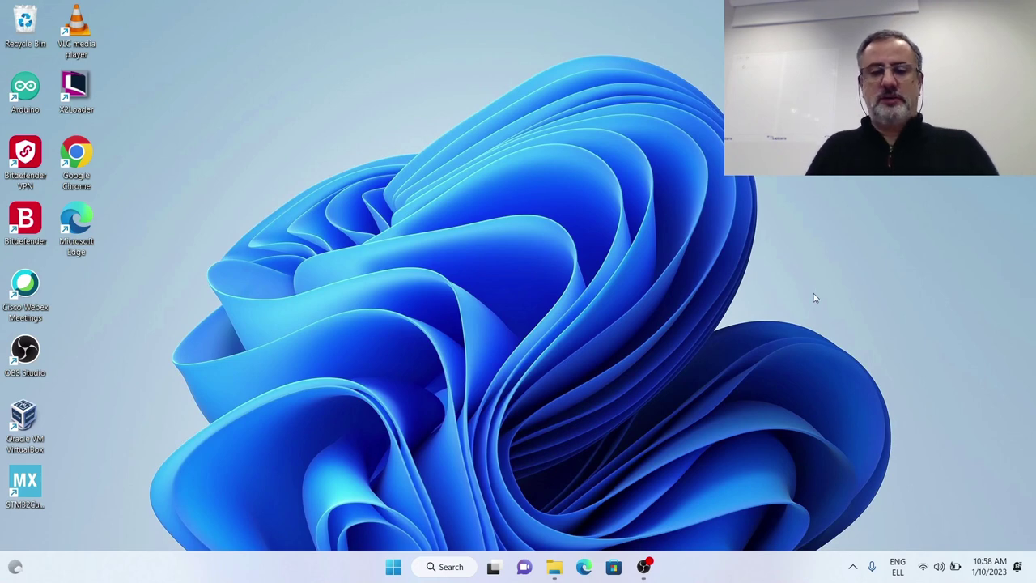
Launch the Edge browser and open the website arduino.cc
left_click(586, 569)
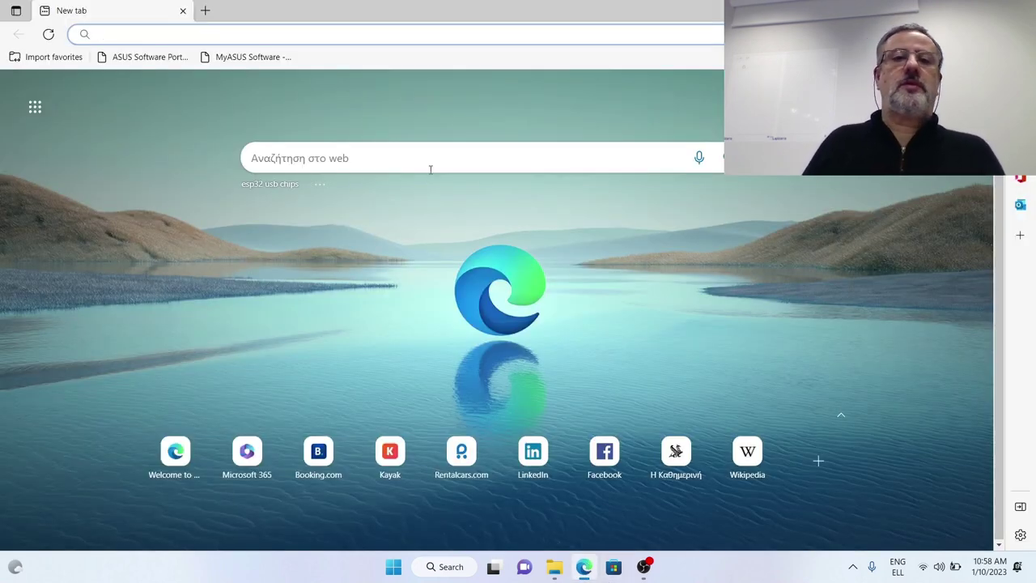
left_click(451, 36)
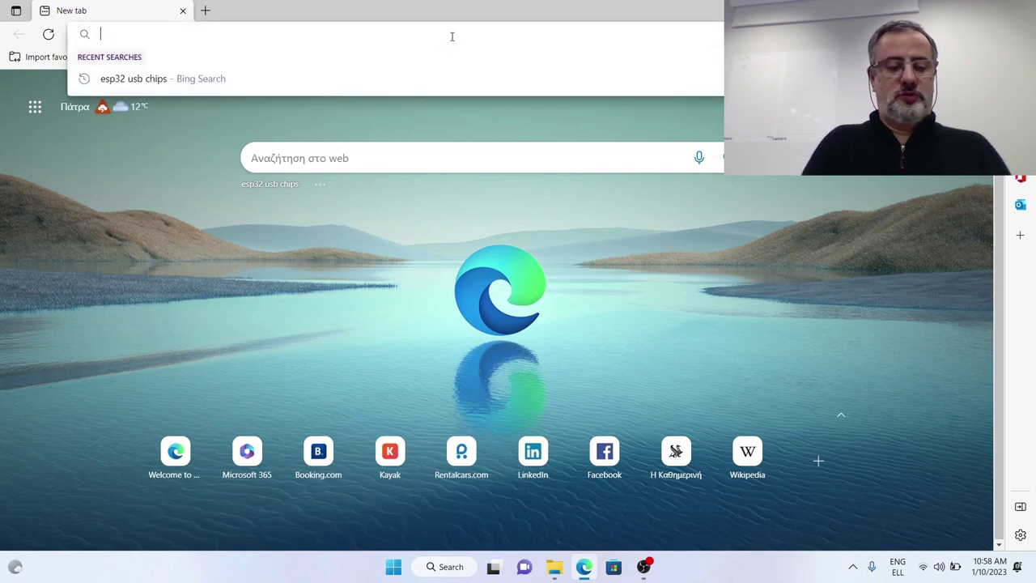
type("arduino")
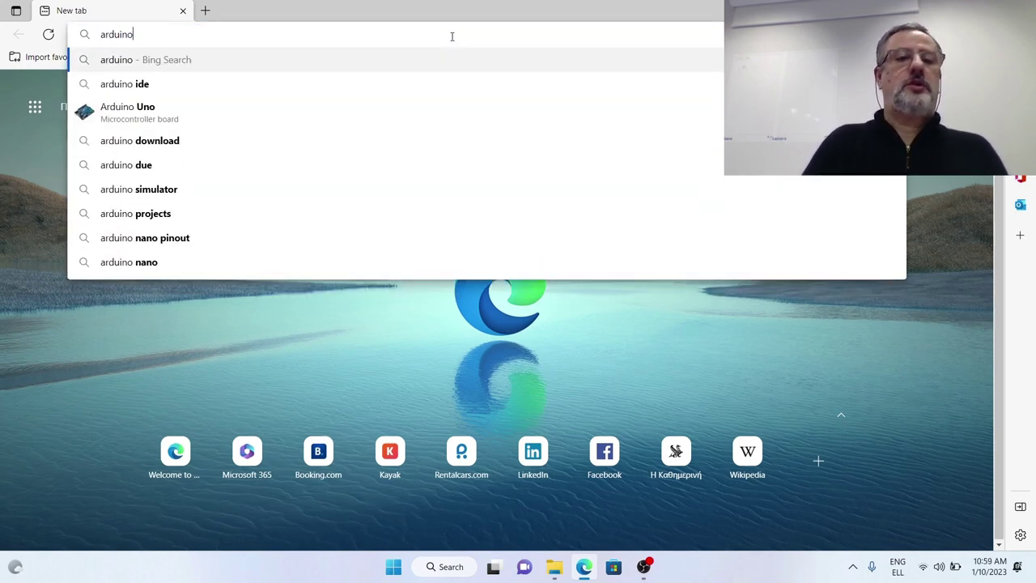
type(".cc")
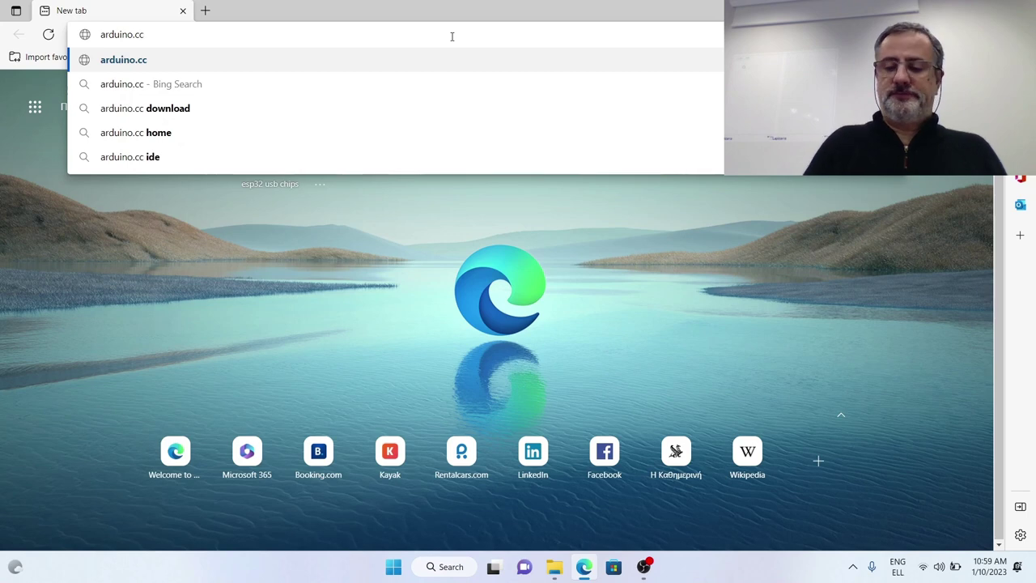
key("Return")
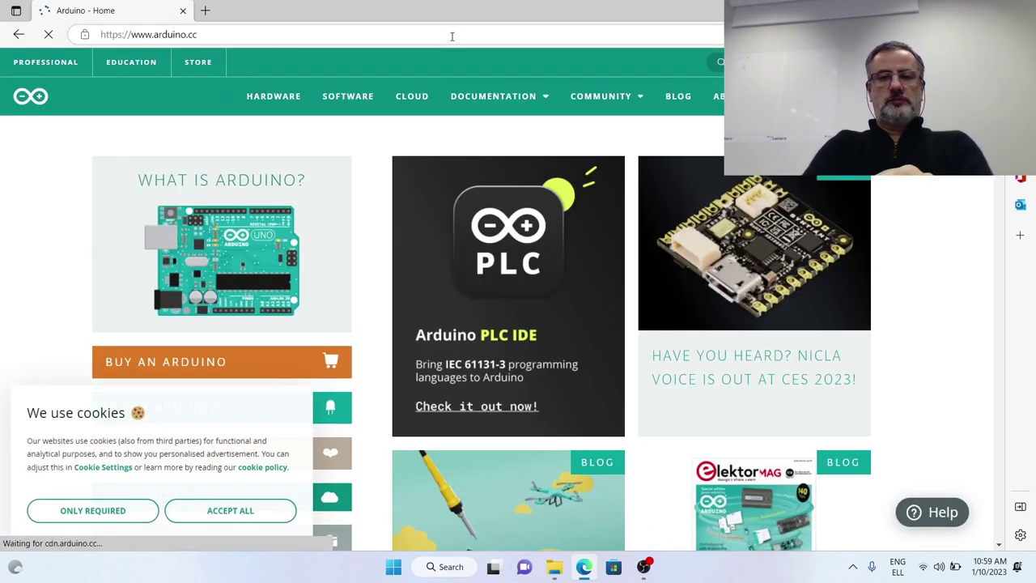
Show the Arduino software downloads page and allow only the required cookies
left_click(348, 95)
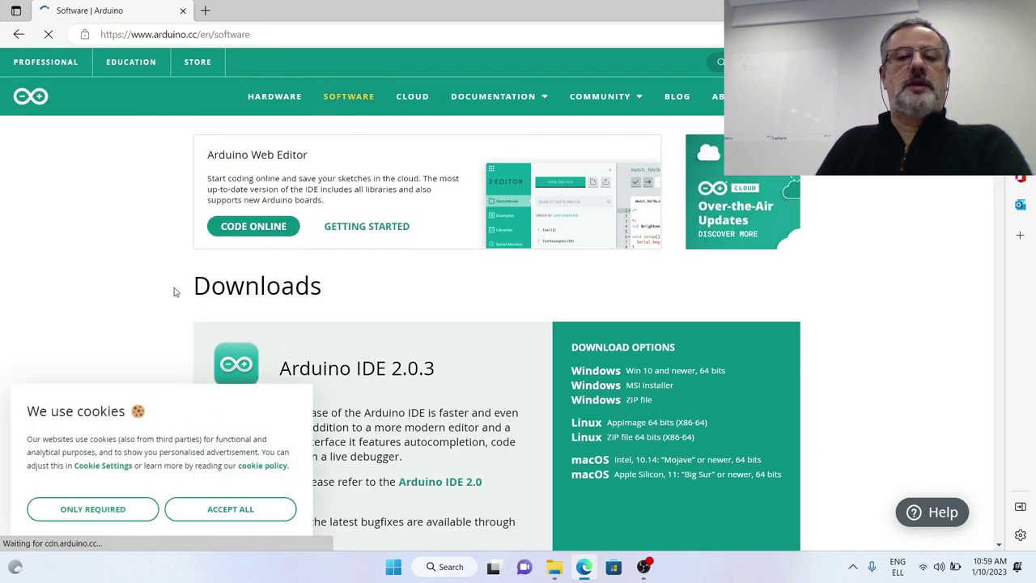
scroll(175, 291, "down", 1)
scroll(178, 291, "down", 1)
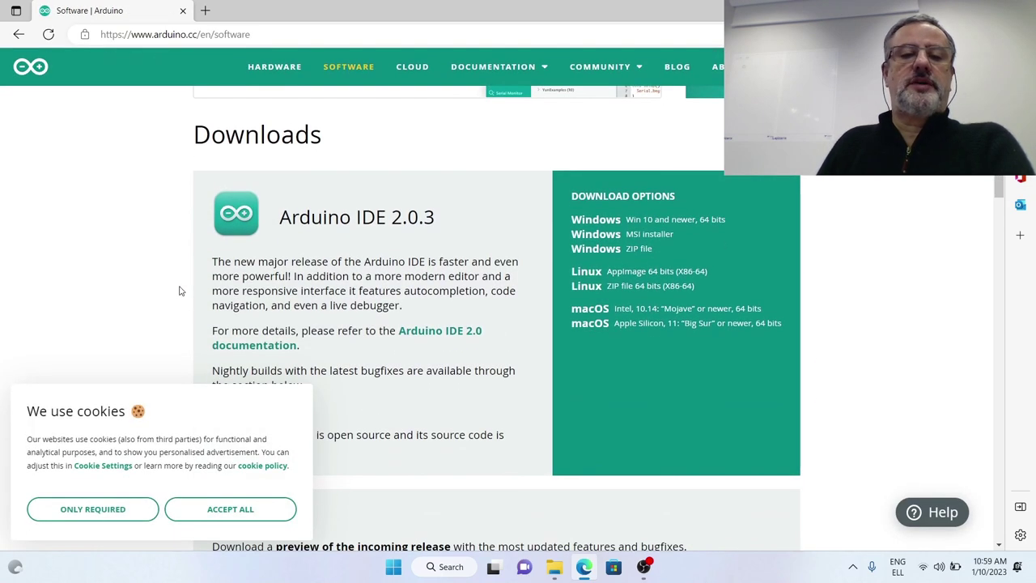
left_click(121, 513)
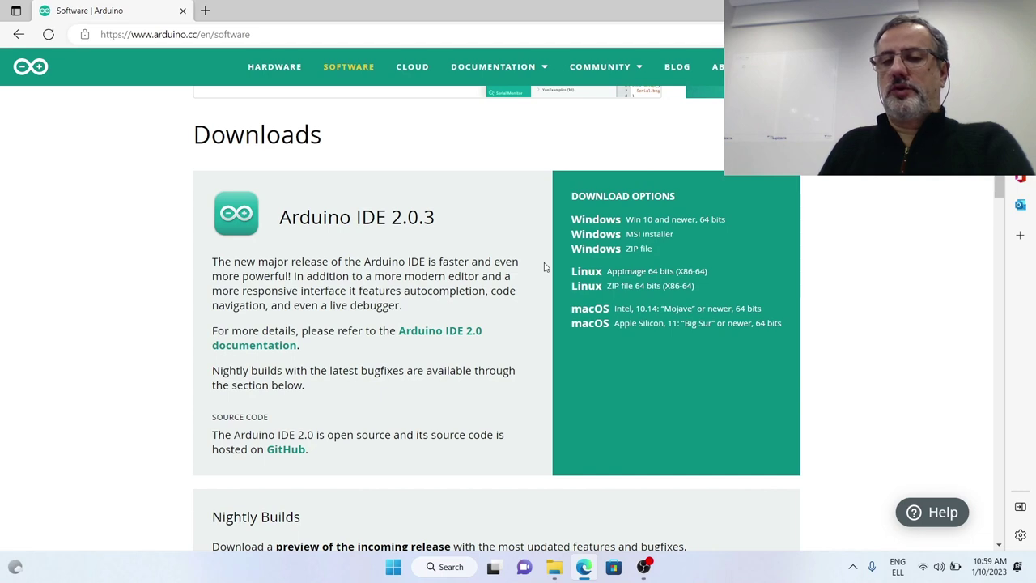
Download Arduino IDE 2.0.3 for Windows 10 and newer, 64 bits, without donating, and dismiss the survey
left_click(660, 225)
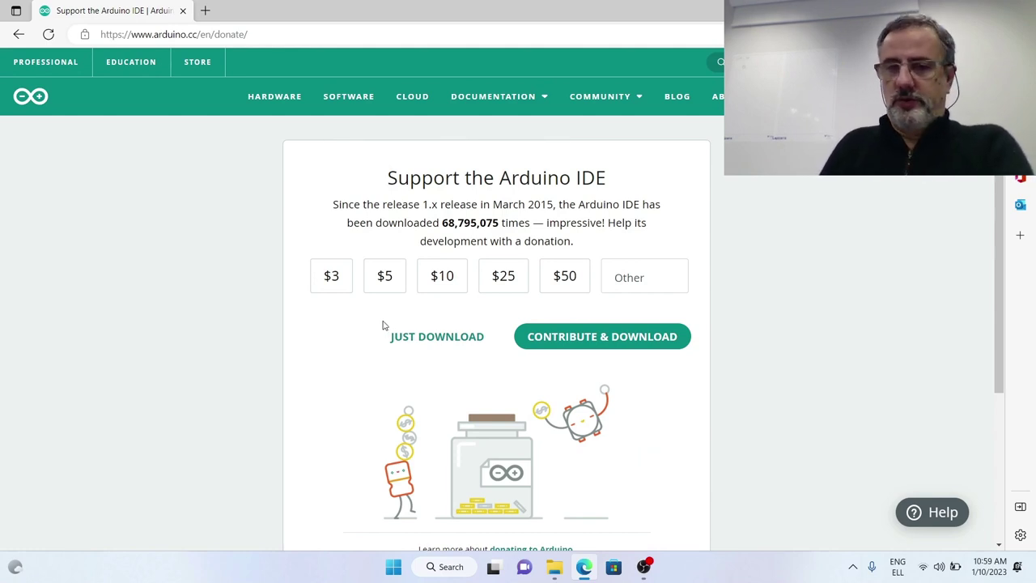
left_click(432, 341)
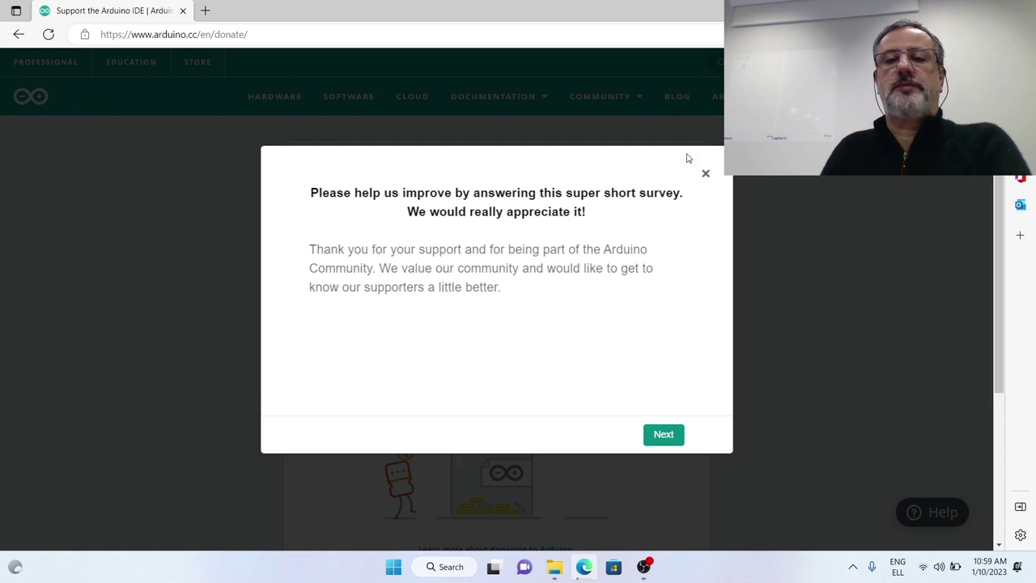
left_click(705, 175)
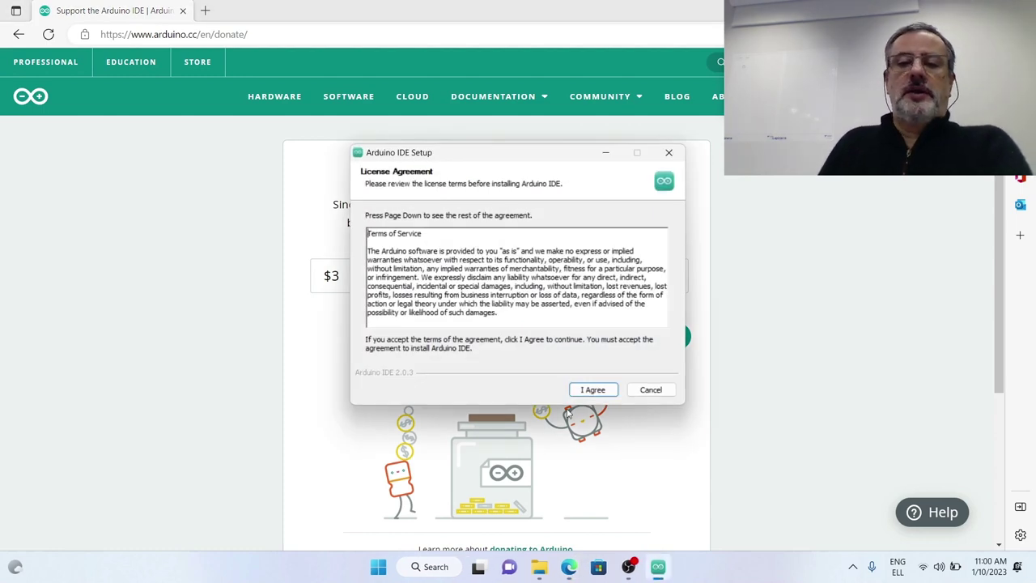
Accept the Arduino IDE license and install it only for the current user in the default destination folder
left_click(593, 389)
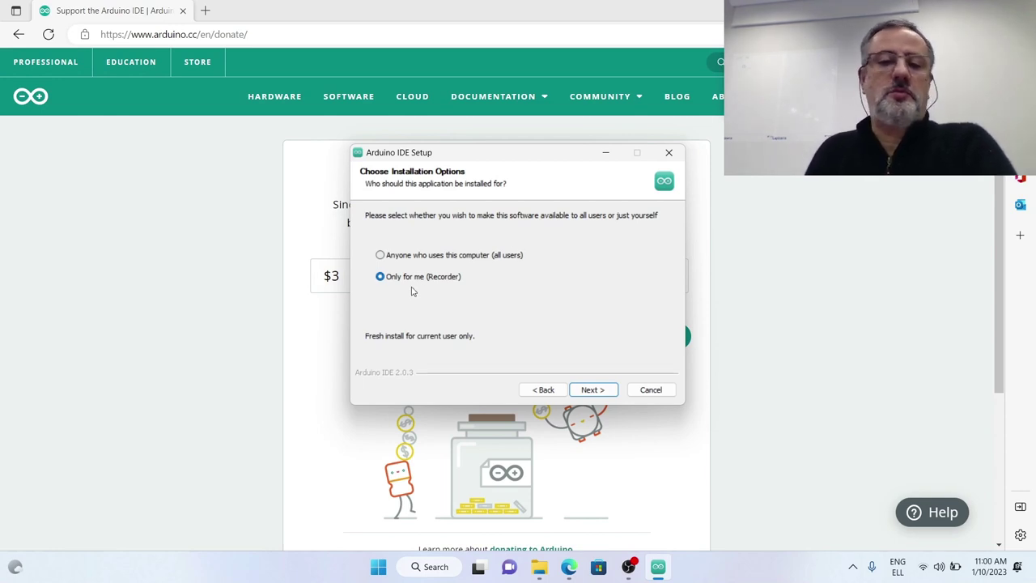
left_click(605, 390)
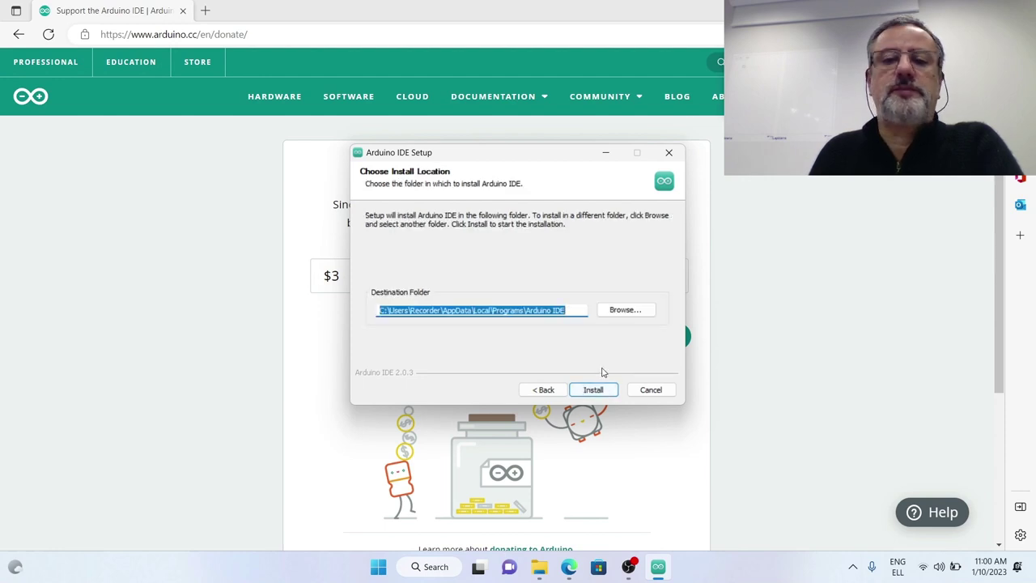
left_click(603, 391)
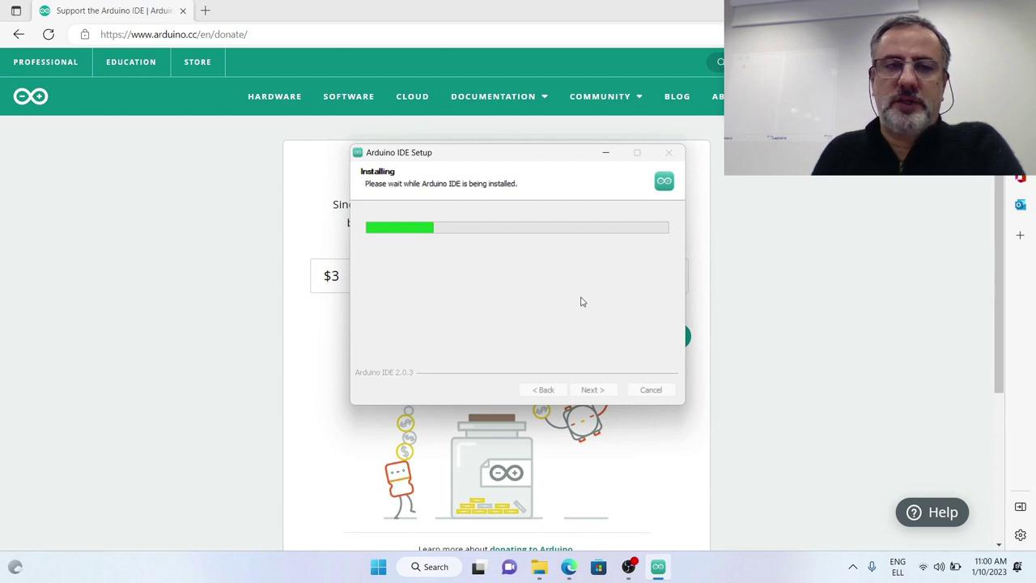
Clear the browser from the desktop and finish the Arduino IDE setup with Run Arduino IDE enabled
left_click(207, 11)
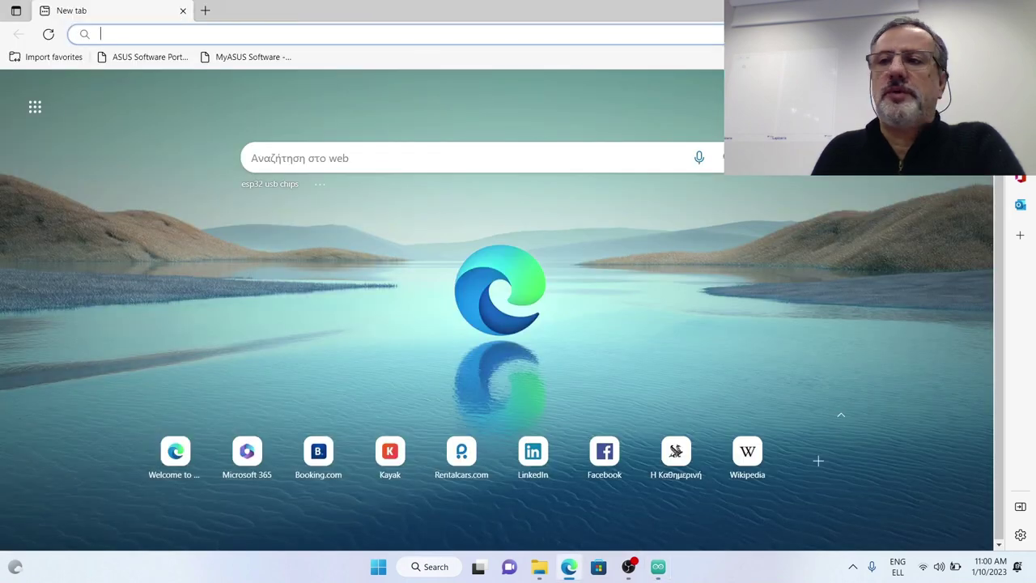
left_click(943, 9)
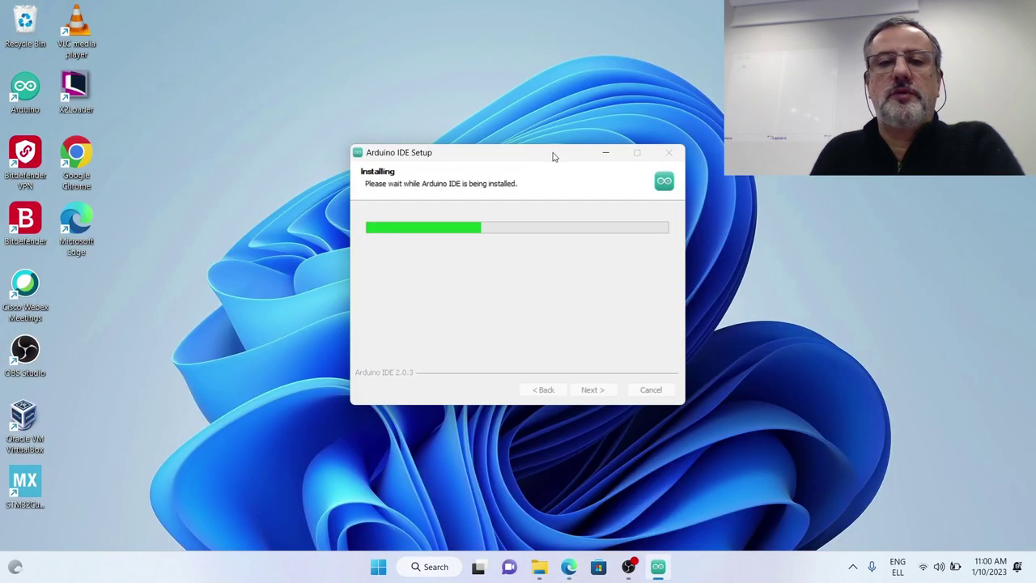
left_click_drag(553, 155, 393, 54)
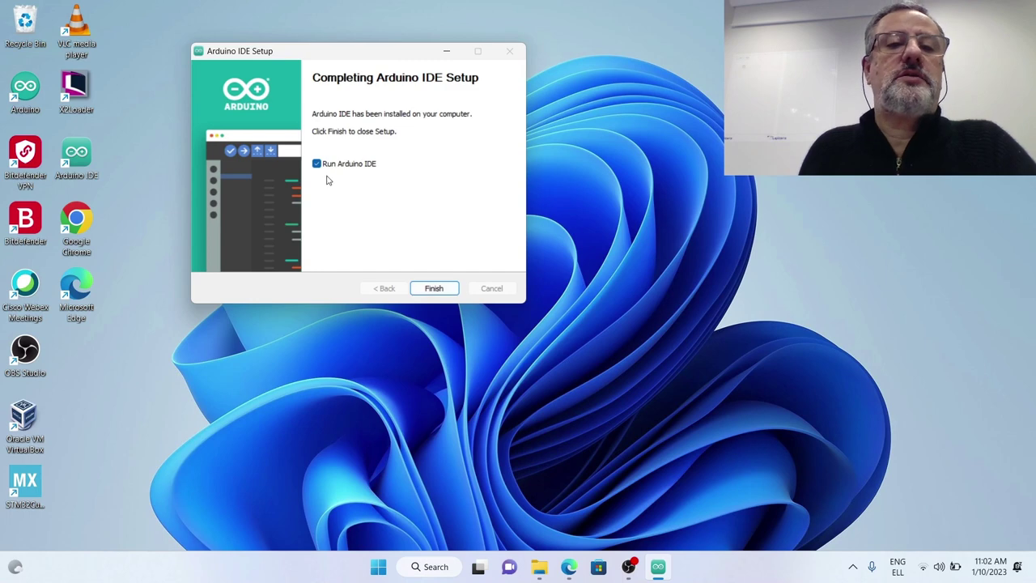
left_click(436, 289)
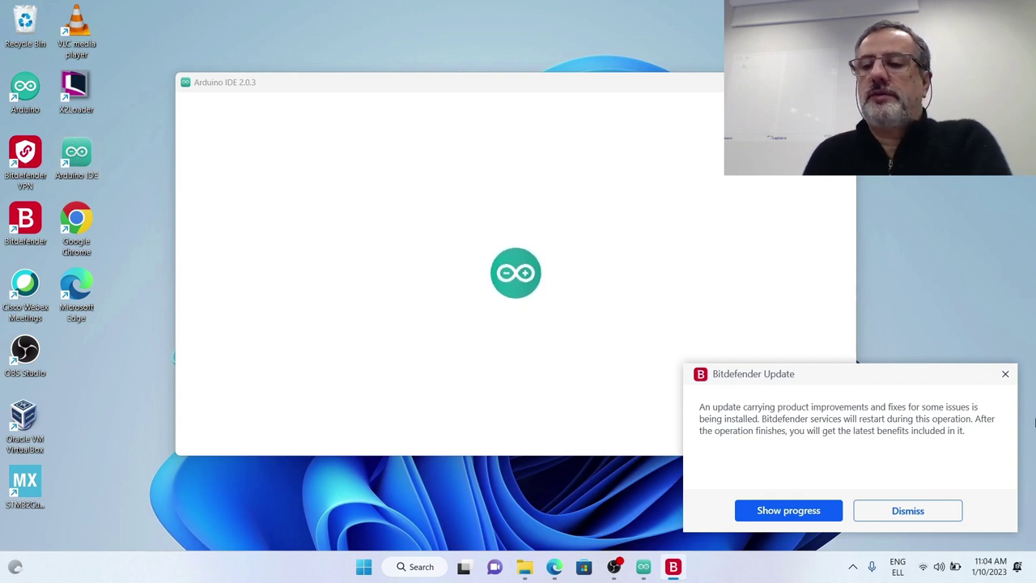
Dismiss the Bitdefender update notice and run Arduino IDE from the desktop as administrator
left_click(1005, 374)
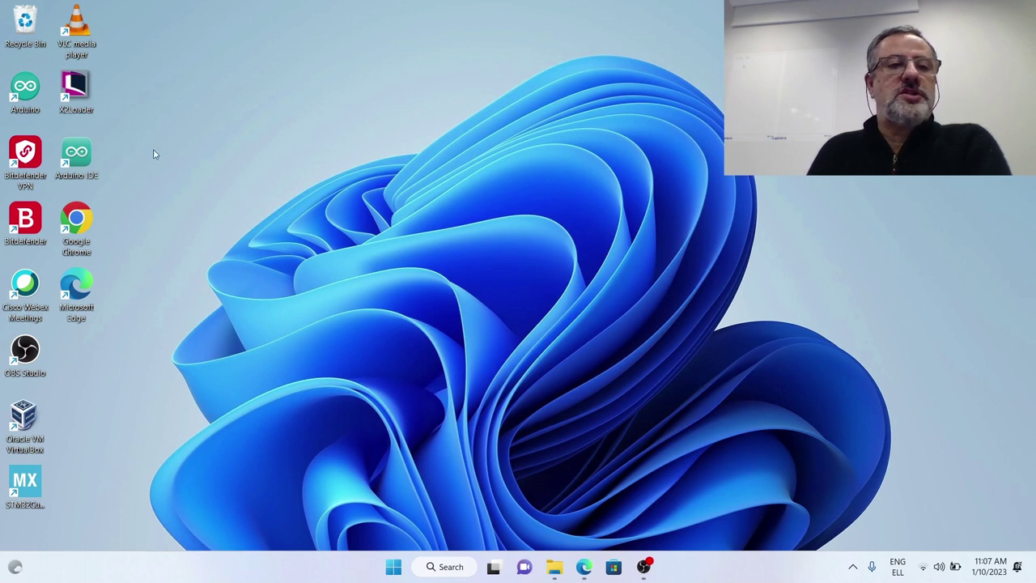
right_click(84, 156)
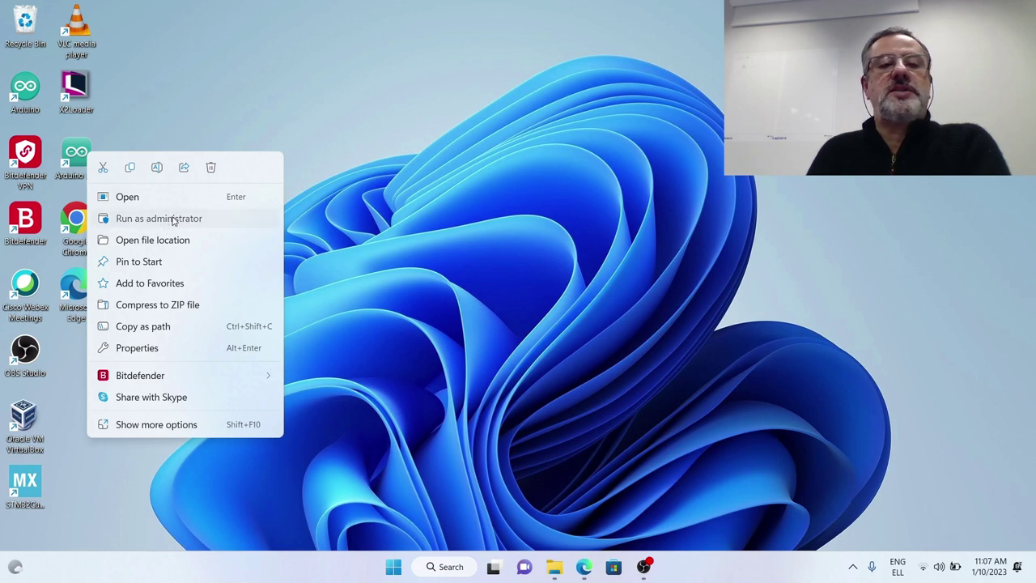
left_click(173, 220)
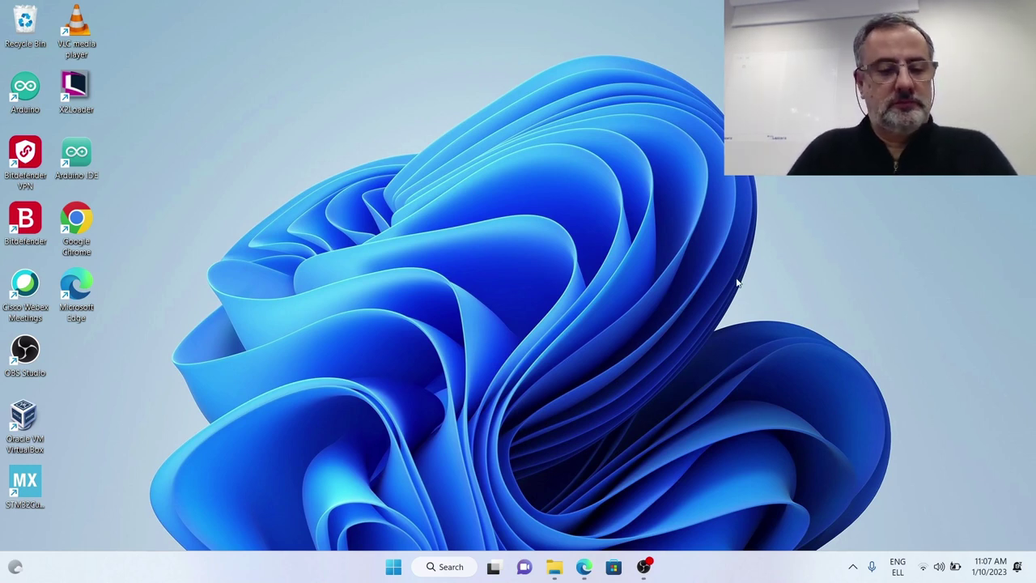
key("super")
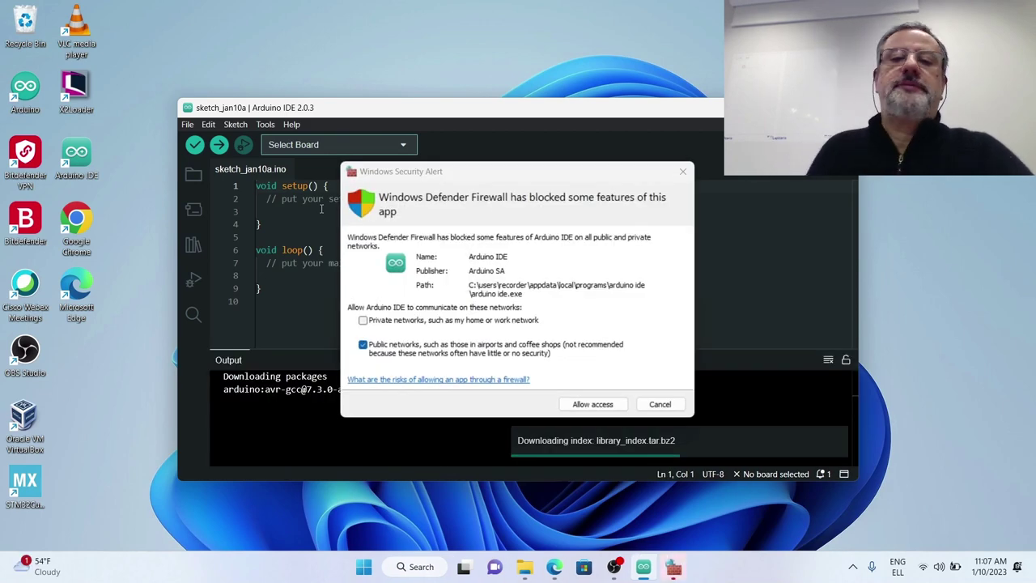
Allow Arduino IDE through the firewall on public networks and install the Arduino USB Driver, always trusting Arduino SA
left_click(599, 406)
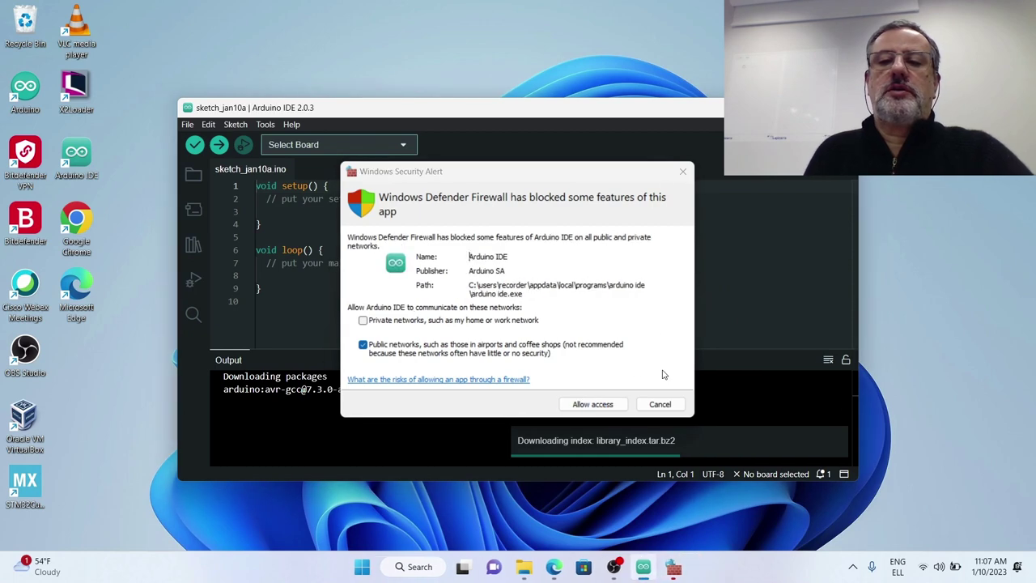
left_click(595, 405)
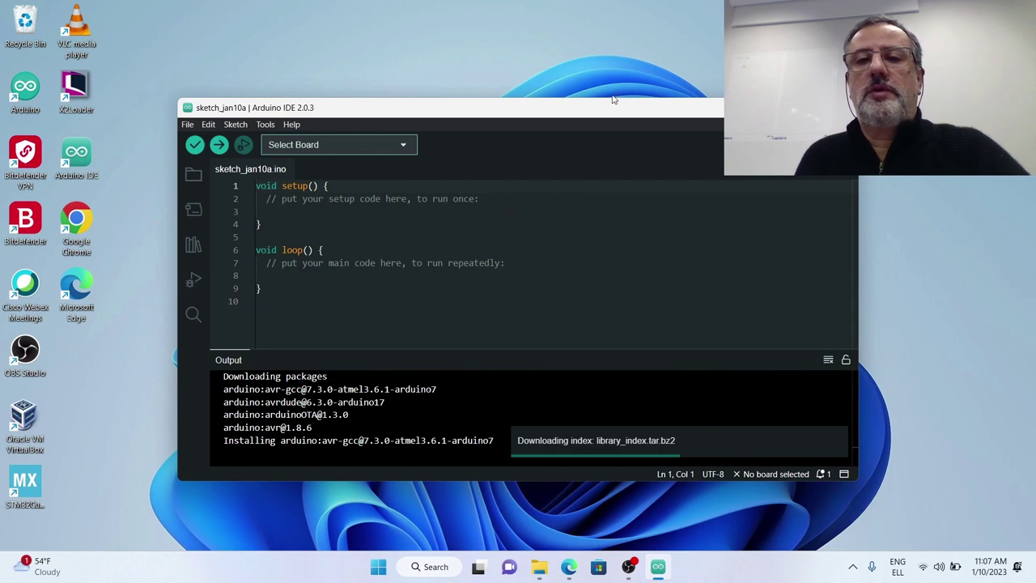
left_click_drag(601, 102, 612, 42)
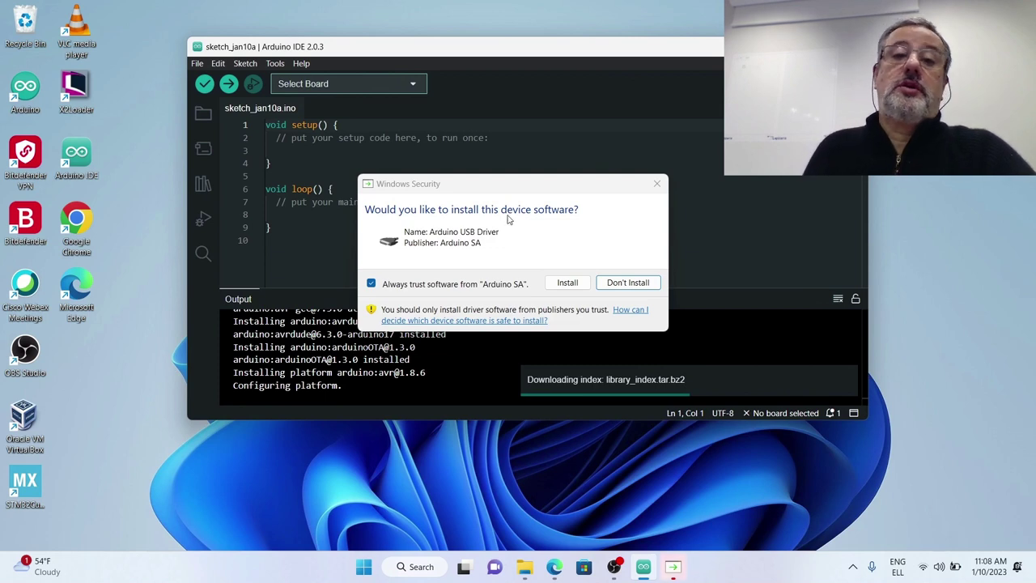
left_click(567, 283)
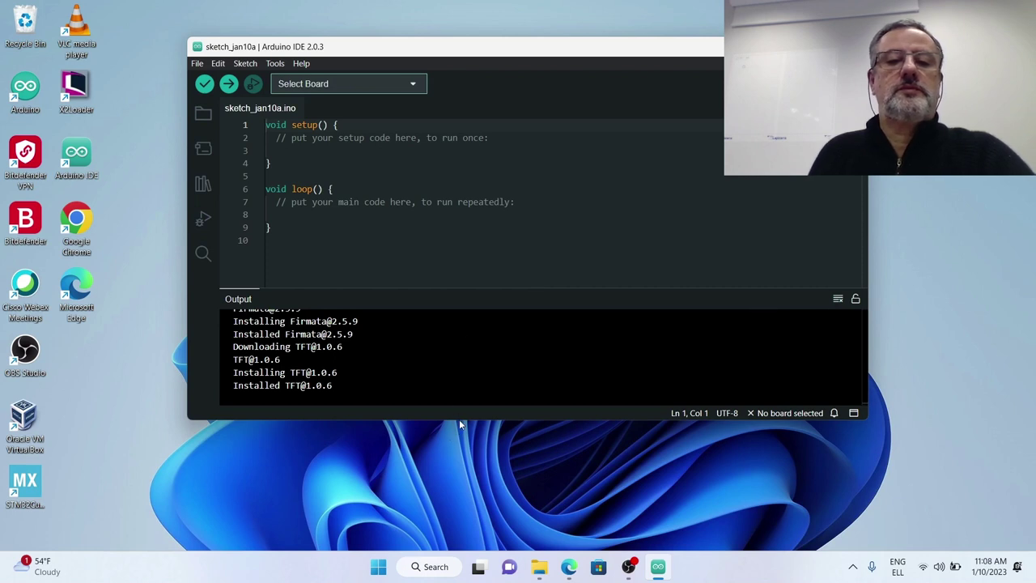
Enlarge the IDE window and its output pane, and examine the log of installed packages and libraries
left_click_drag(460, 422, 465, 502)
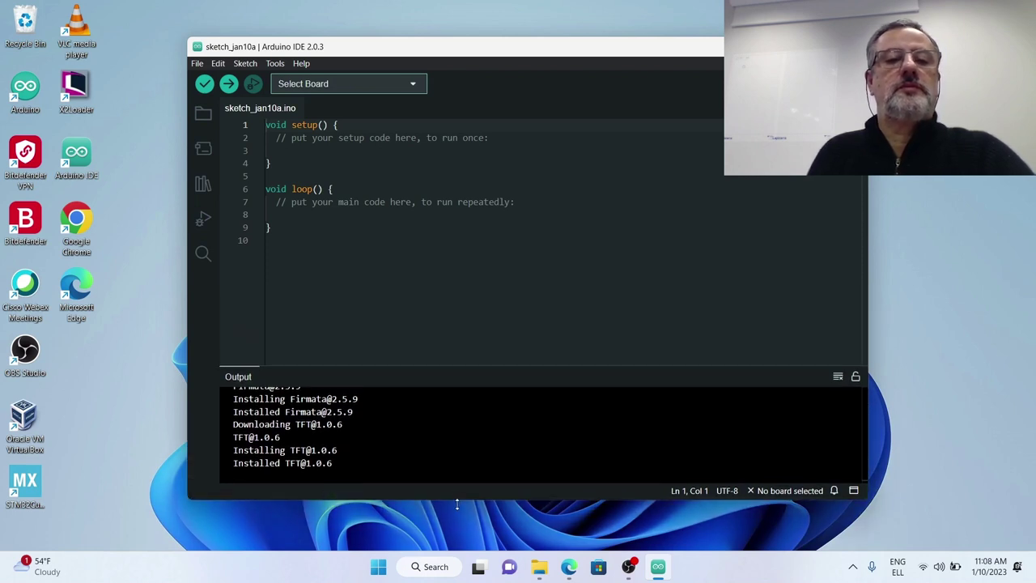
left_click_drag(506, 368, 505, 308)
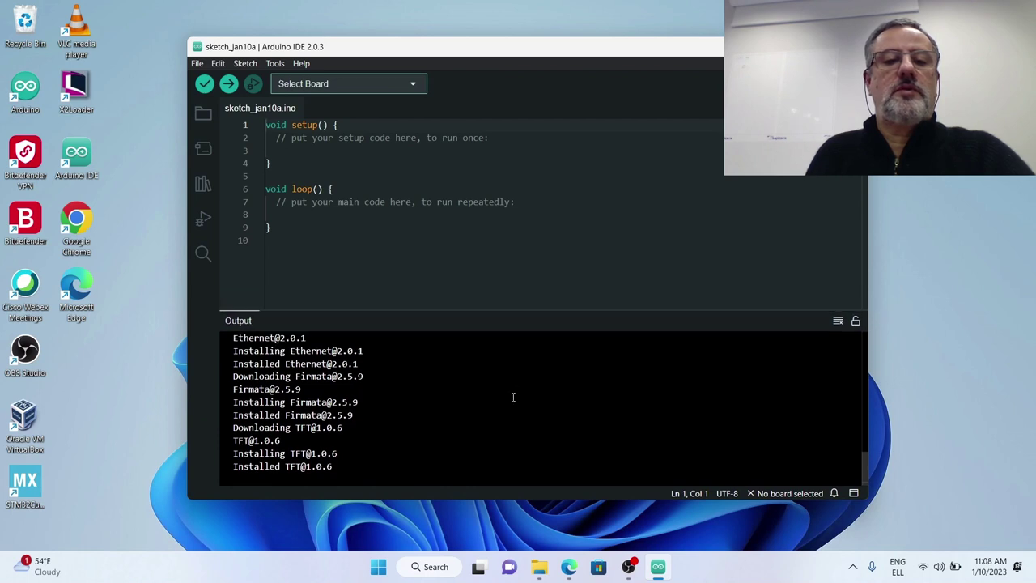
scroll(509, 404, "up", 2)
scroll(509, 404, "up", 1)
scroll(509, 404, "down", 4)
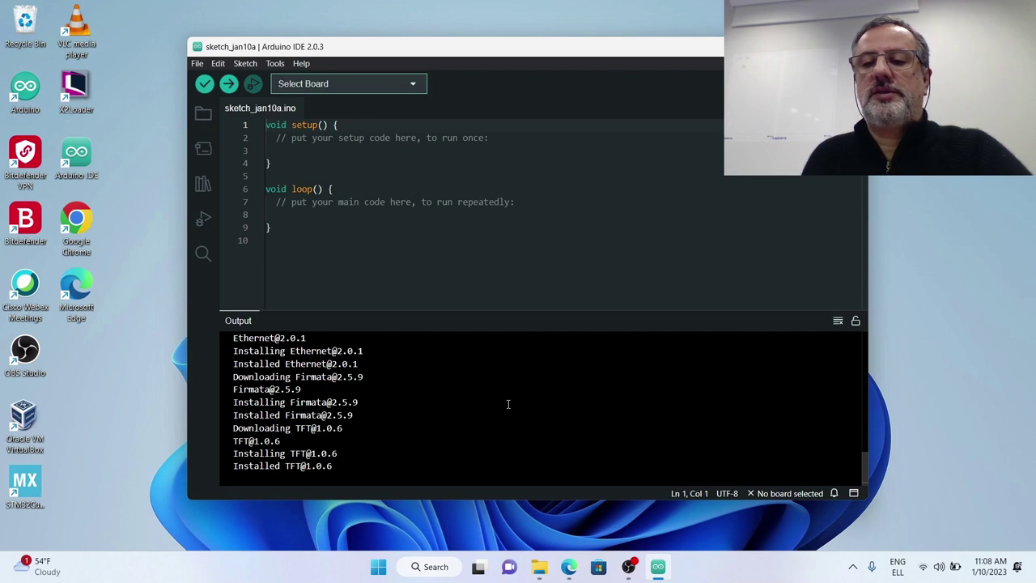
scroll(508, 404, "up", 5)
scroll(508, 404, "up", 1)
scroll(508, 403, "down", 6)
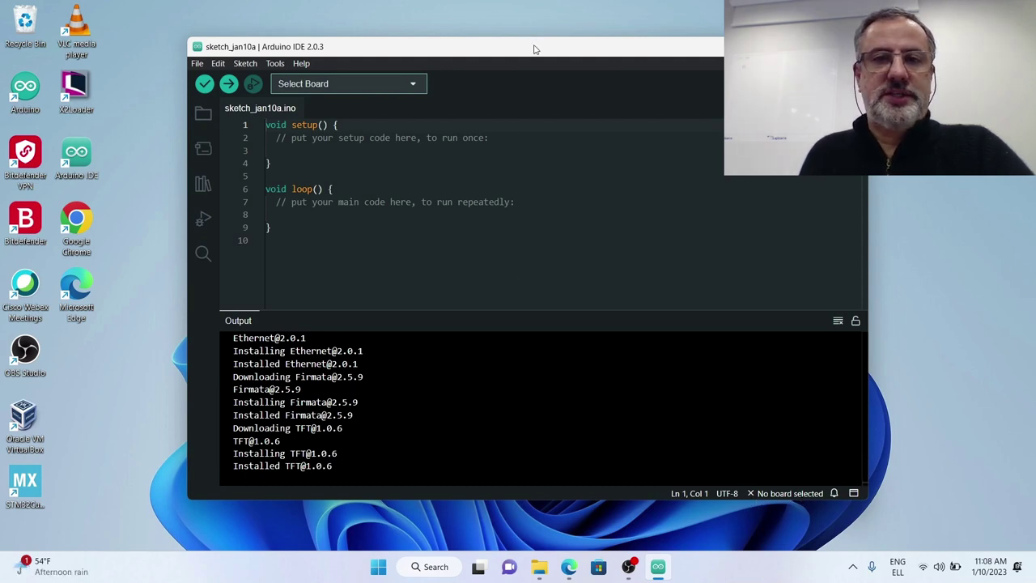
Open the Boards Manager and search it for esp32
left_click_drag(534, 49, 456, 45)
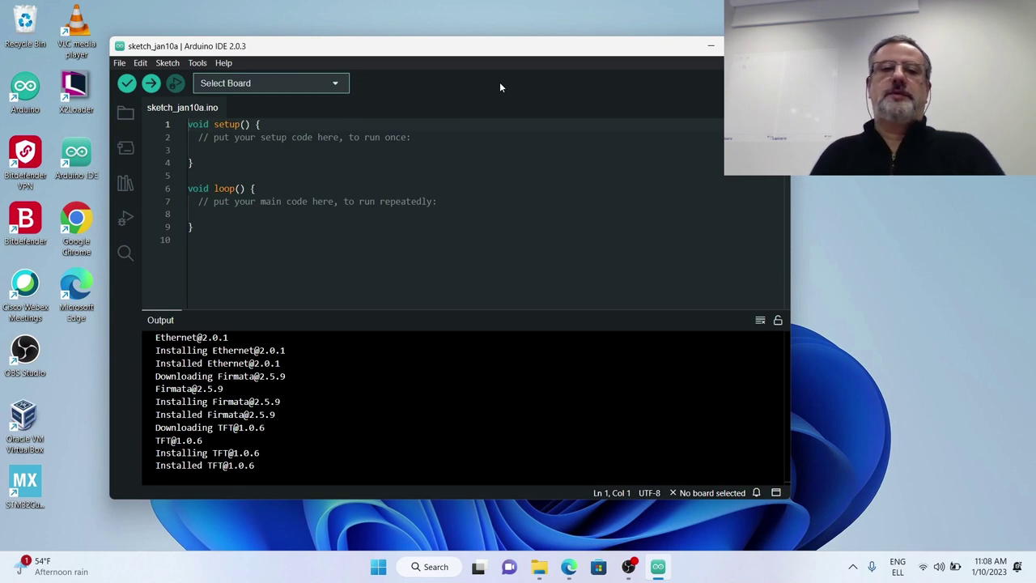
left_click(202, 63)
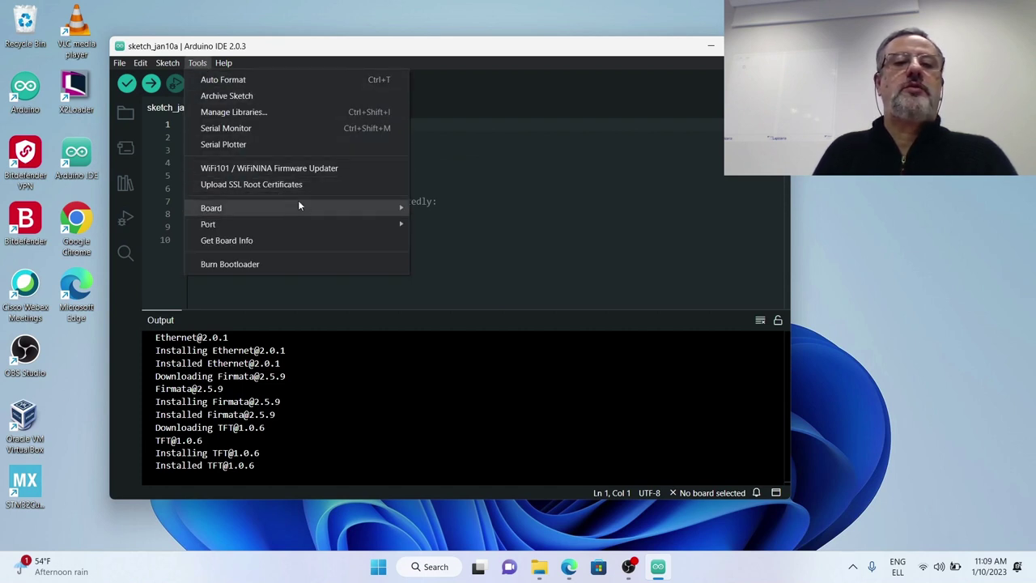
mouse_move(305, 208)
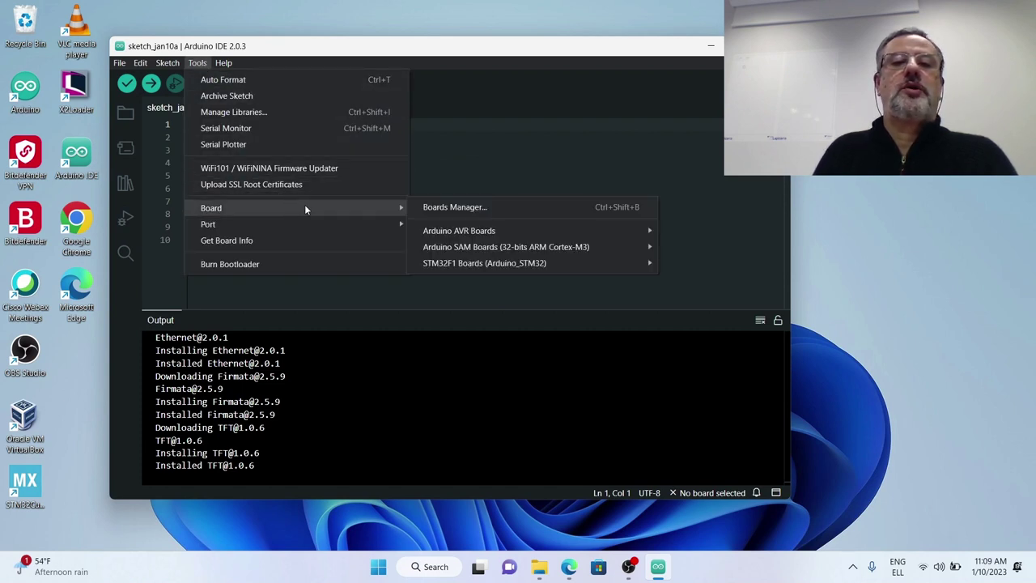
left_click(439, 209)
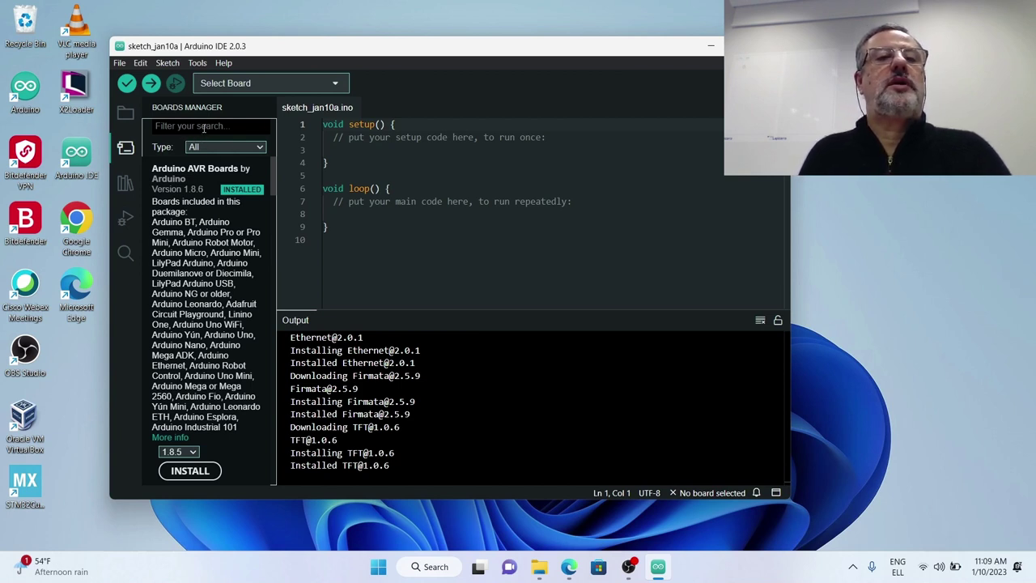
left_click(204, 128)
type("esp32")
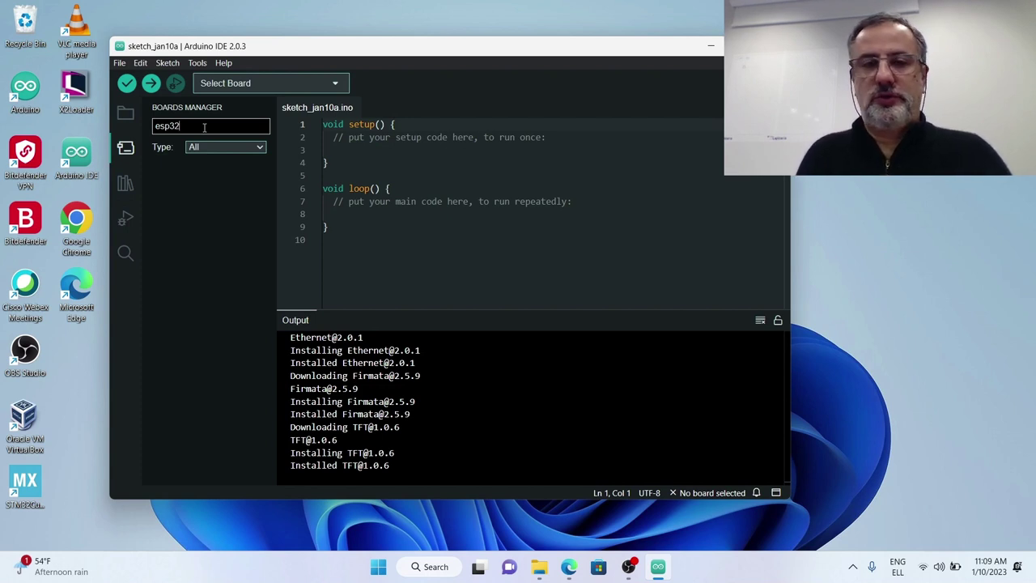
left_click(205, 180)
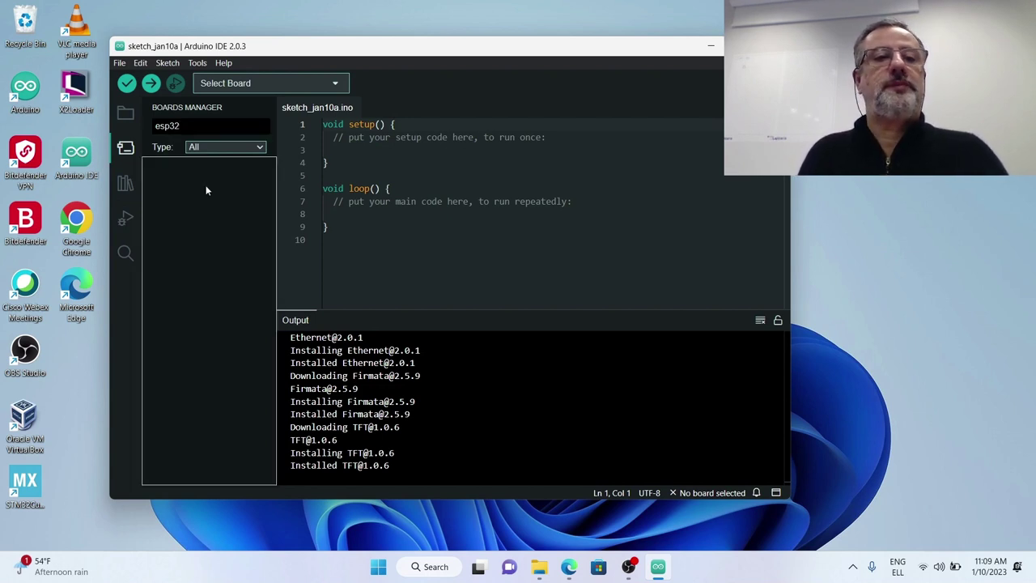
left_click(695, 396)
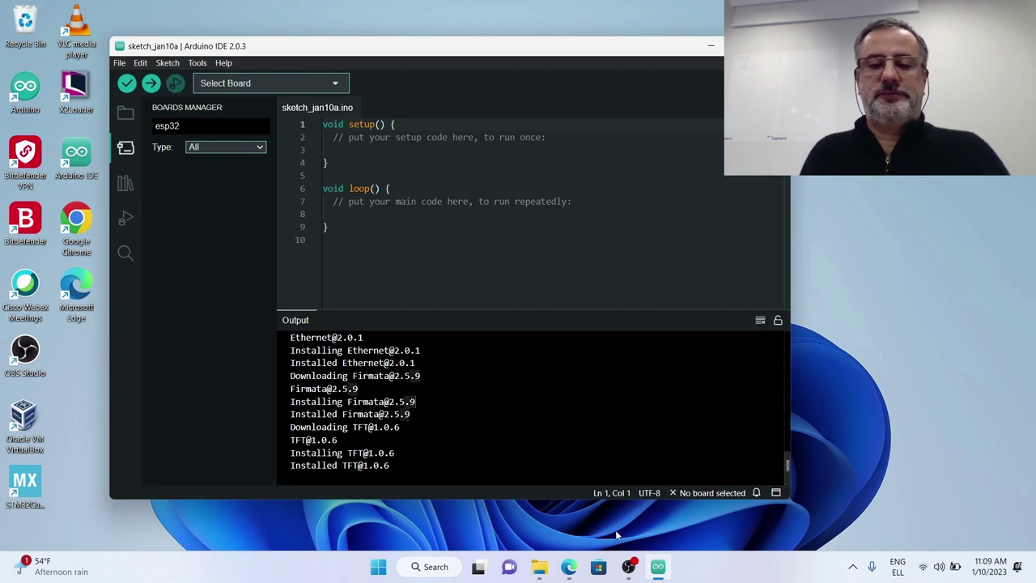
mouse_move(635, 569)
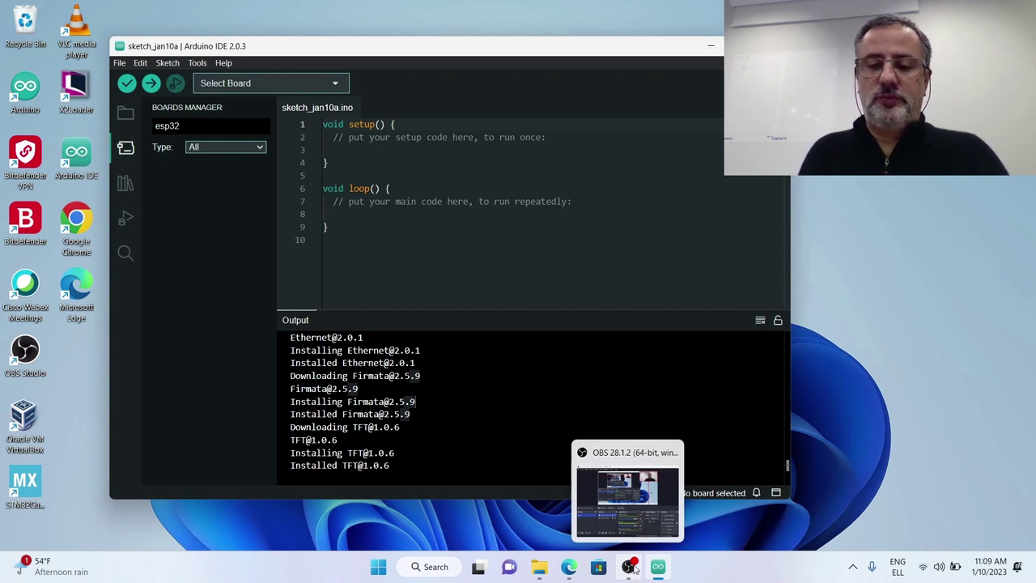
Switch to Microsoft Edge and search the web for "esp32 support arduino ide"
left_click(569, 573)
left_click(397, 160)
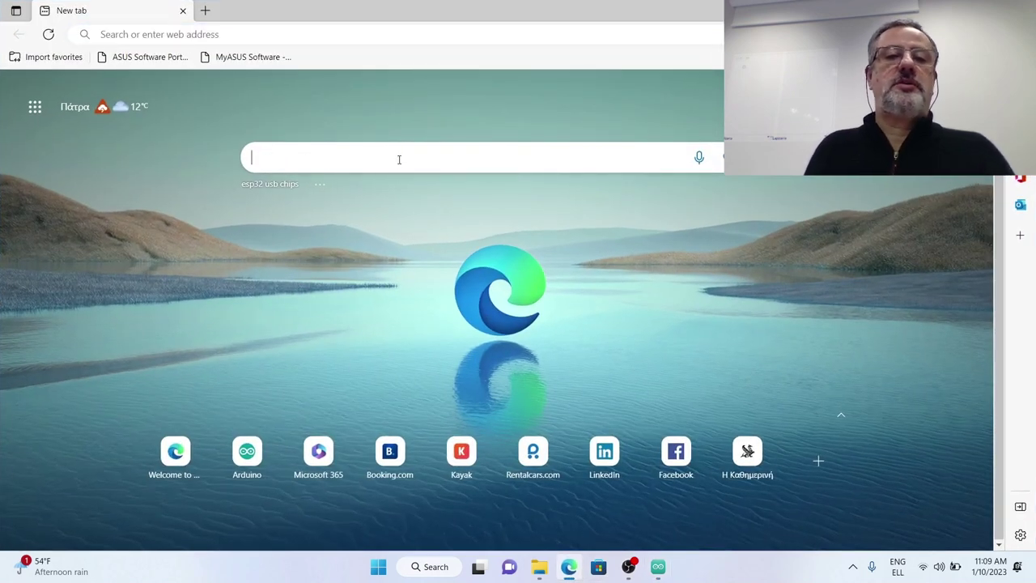
type("e")
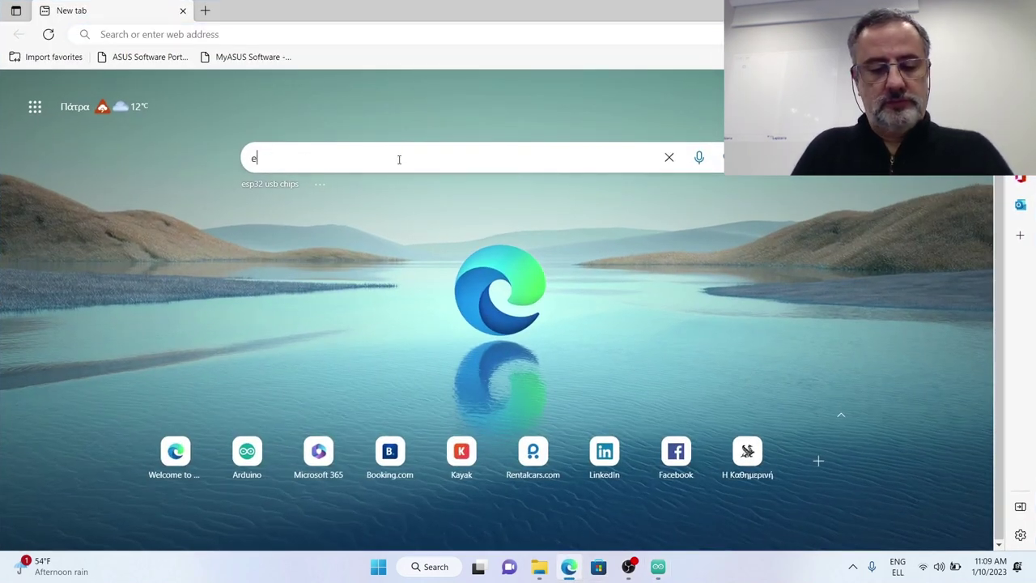
type("sp32 ")
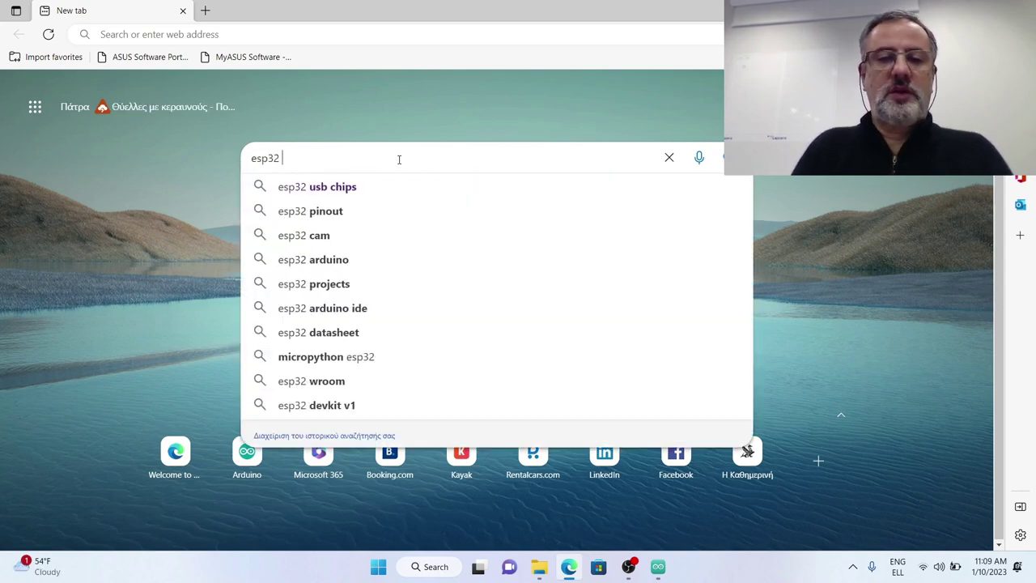
type("suppo")
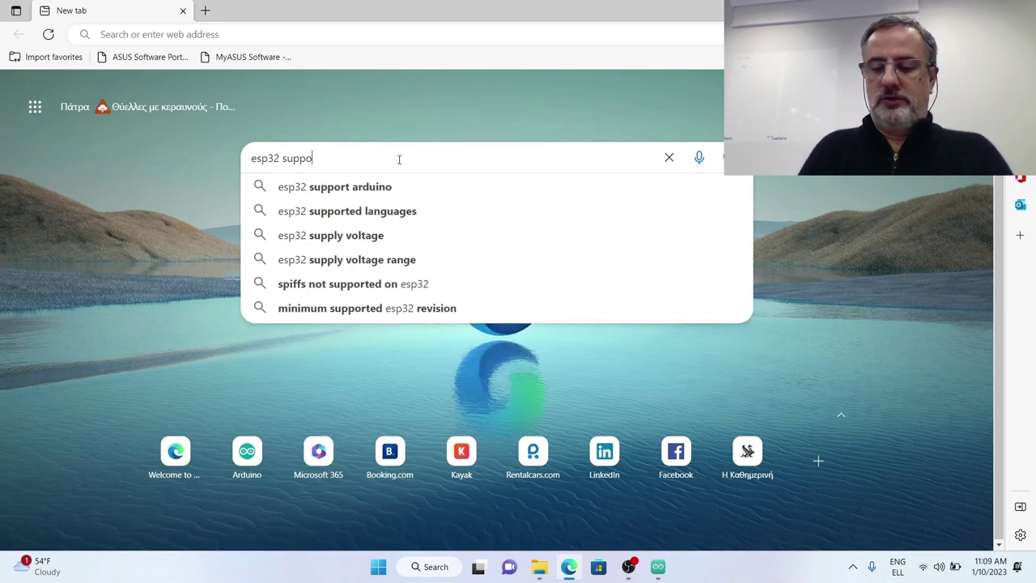
key("Down")
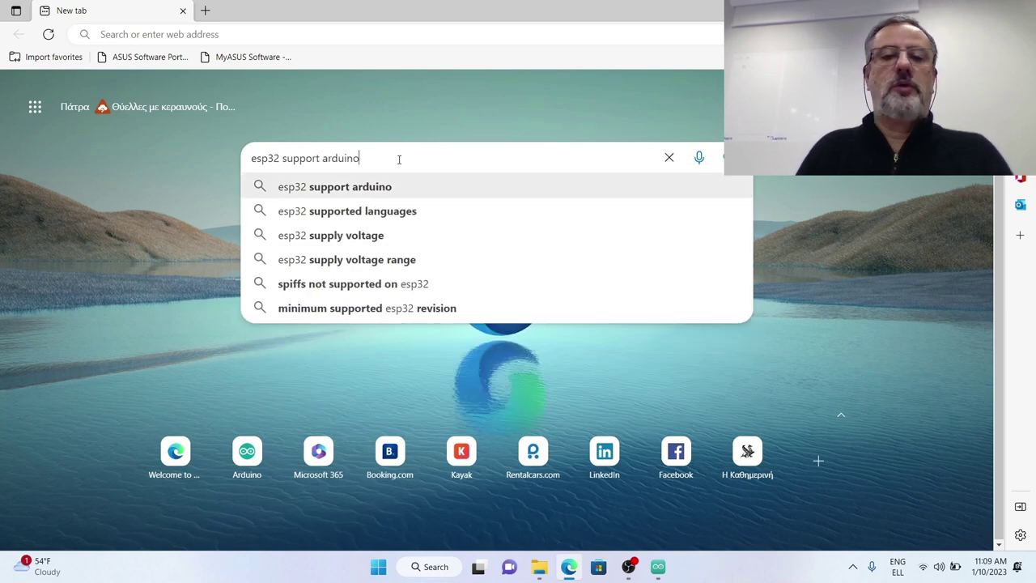
type("ide")
key("Return")
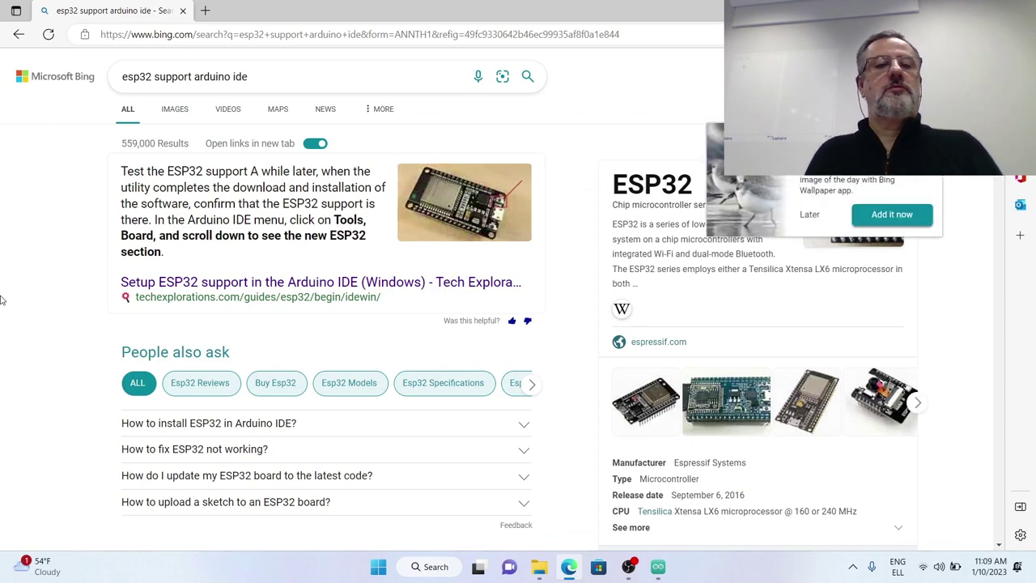
Open the Random Nerd Tutorials result on installing ESP32 in Arduino IDE and accept its cookie consent
scroll(102, 260, "down", 3)
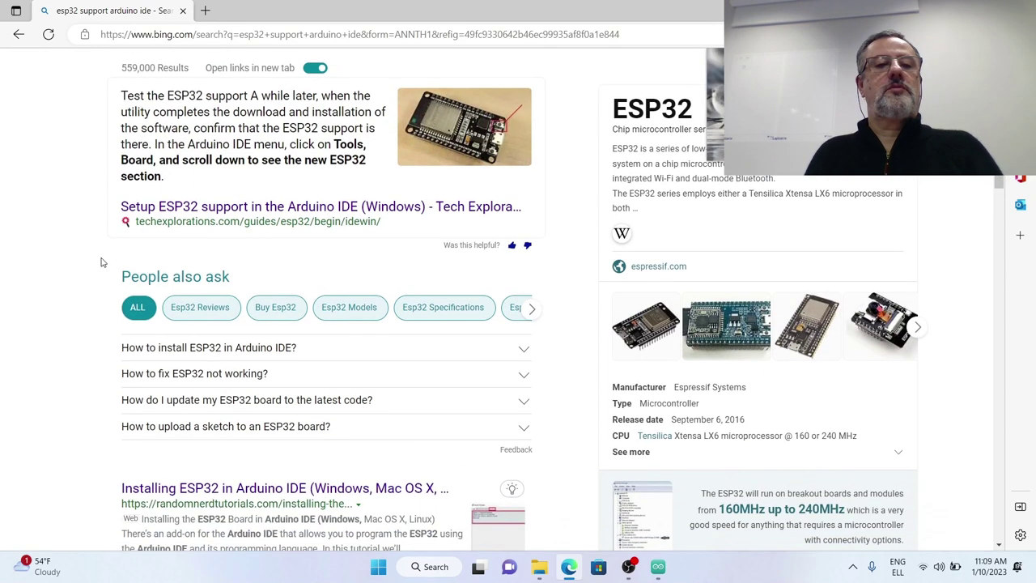
scroll(102, 265, "down", 1)
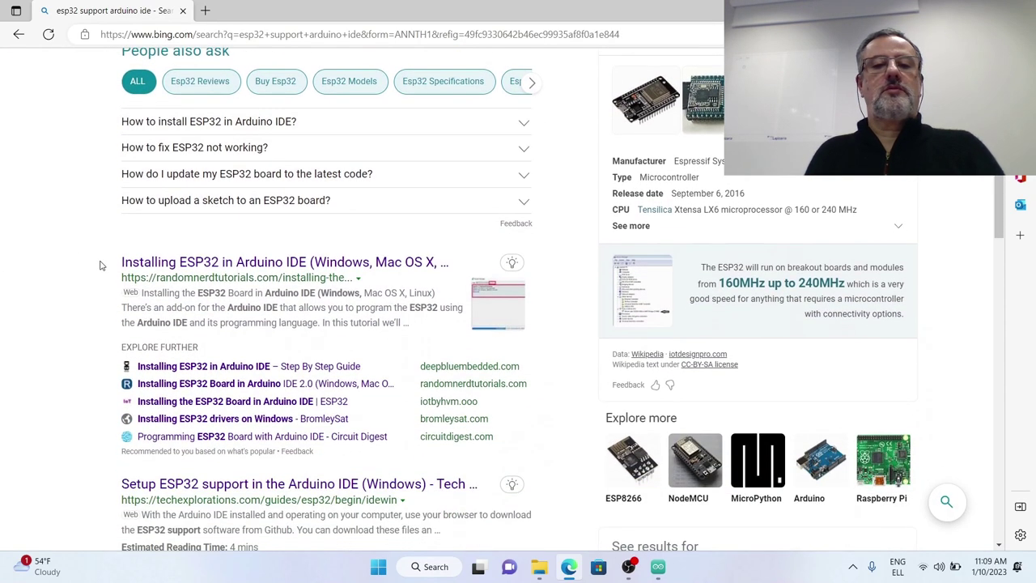
left_click(301, 267)
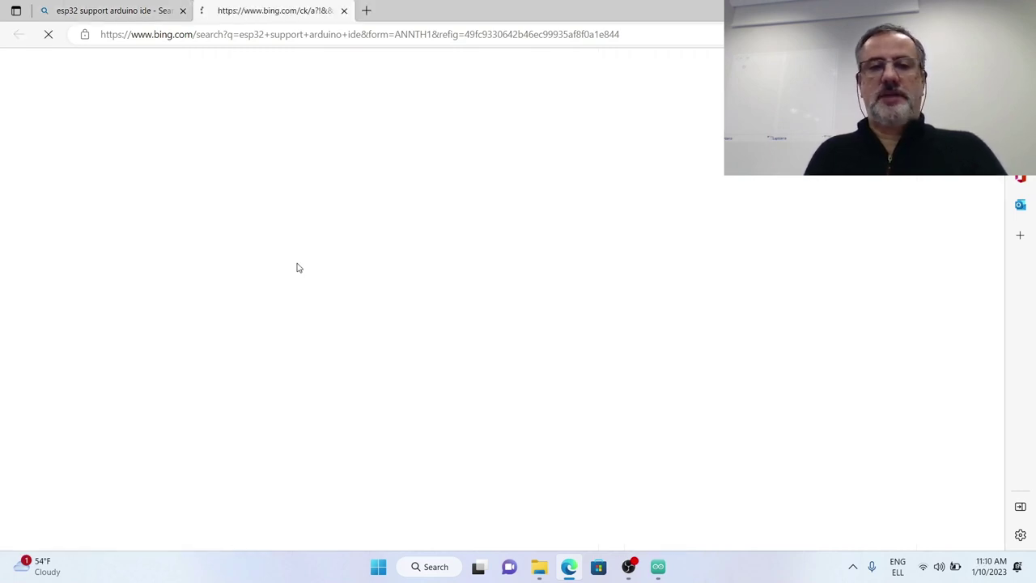
scroll(405, 263, "down", 2)
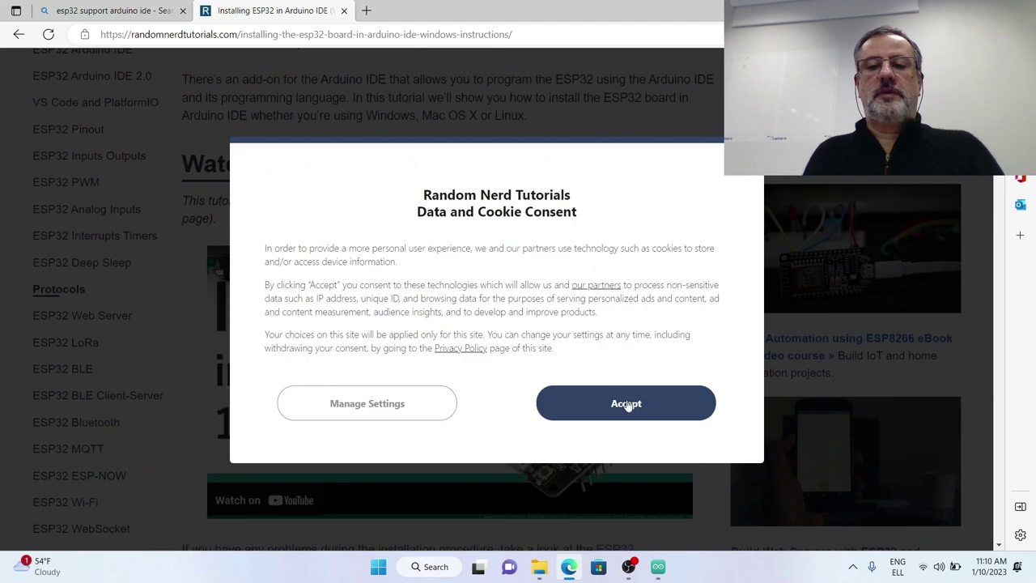
left_click(578, 407)
Copy the ESP32 package index URL given in the tutorial for the "Additional Board Manager URLs" field
scroll(501, 348, "down", 5)
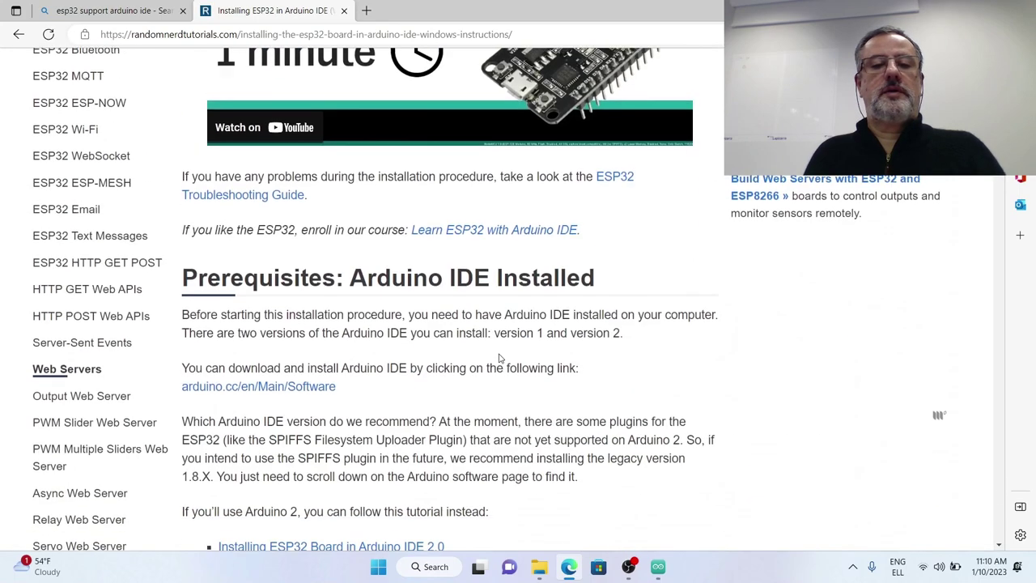
scroll(502, 352, "down", 5)
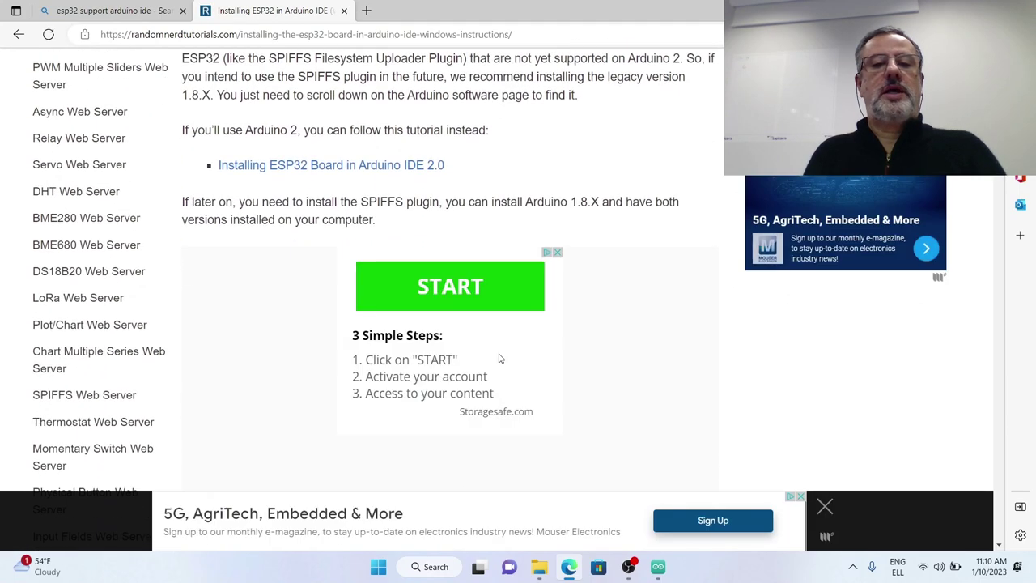
scroll(505, 345, "down", 6)
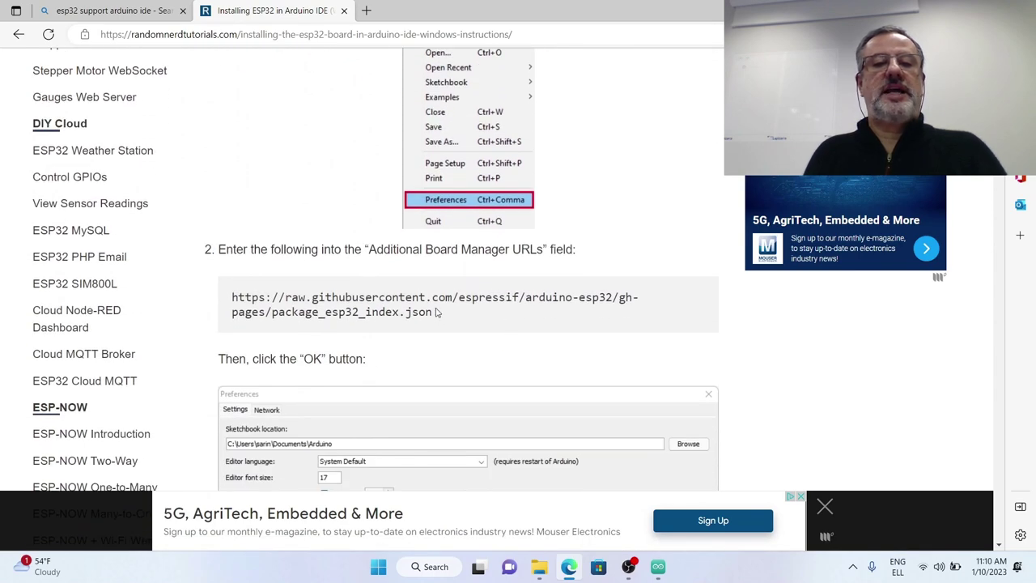
left_click_drag(439, 314, 223, 306)
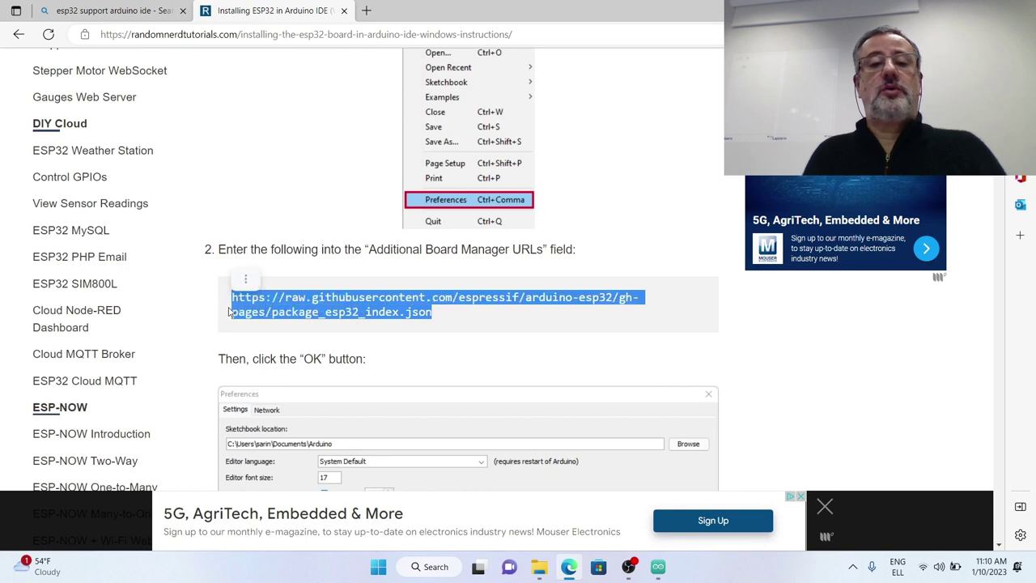
right_click(322, 300)
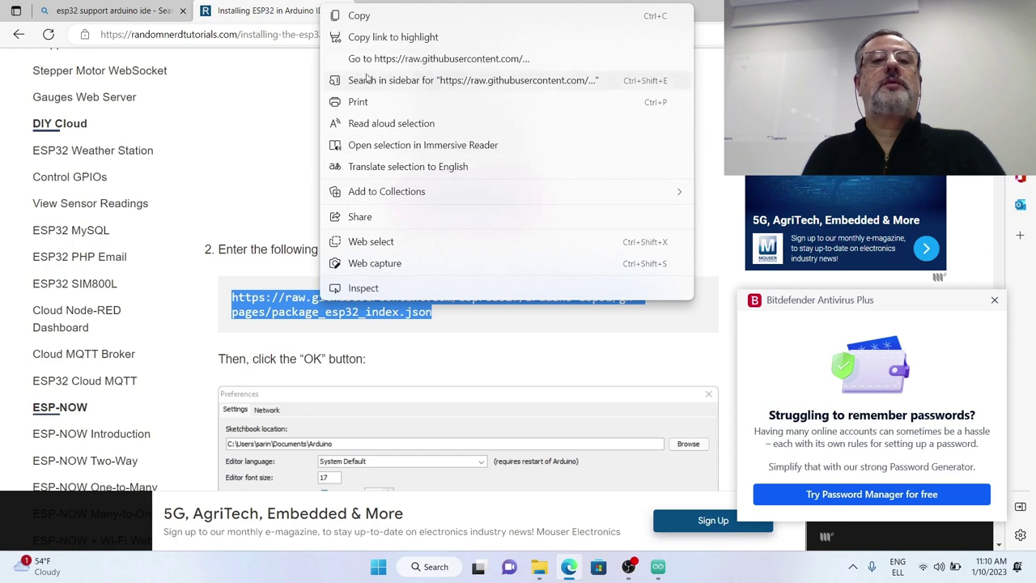
left_click(361, 15)
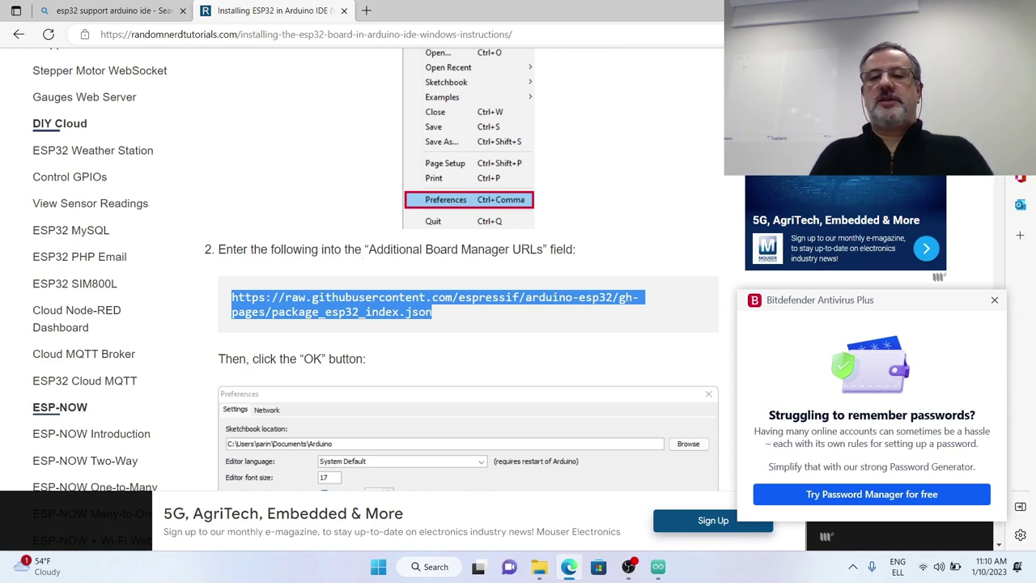
left_click(943, 10)
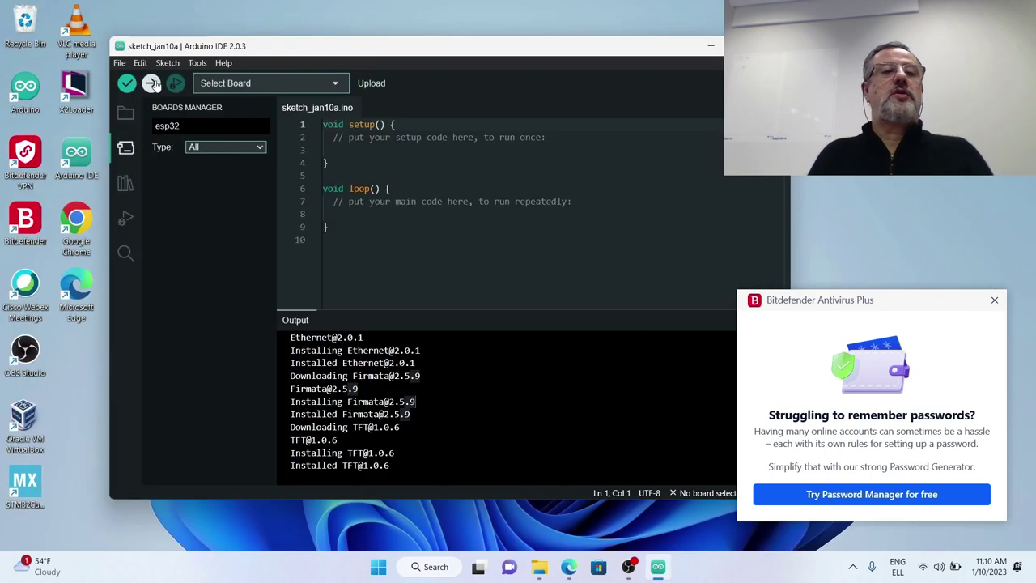
left_click(120, 63)
left_click(120, 63)
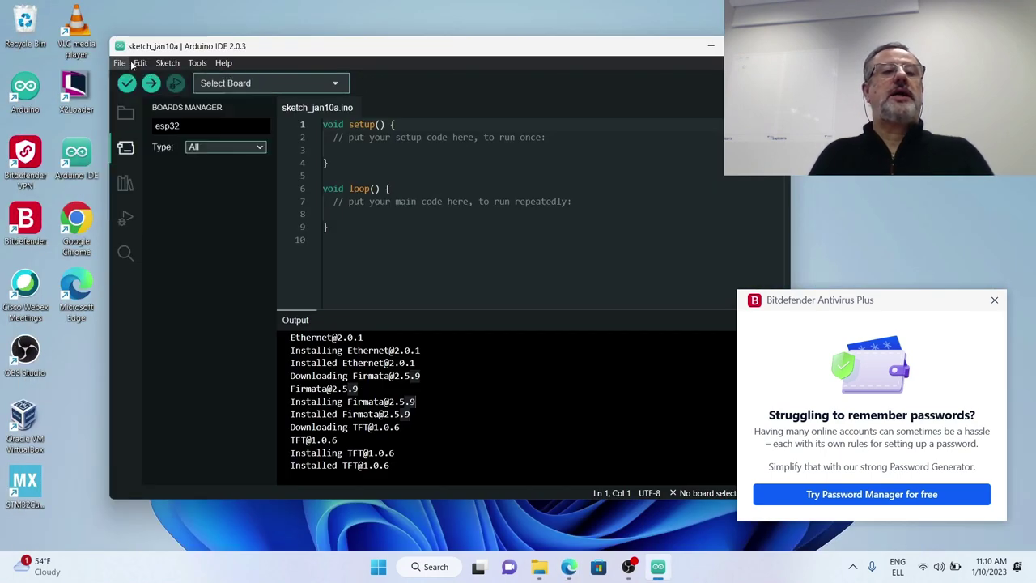
left_click(140, 63)
mouse_move(122, 65)
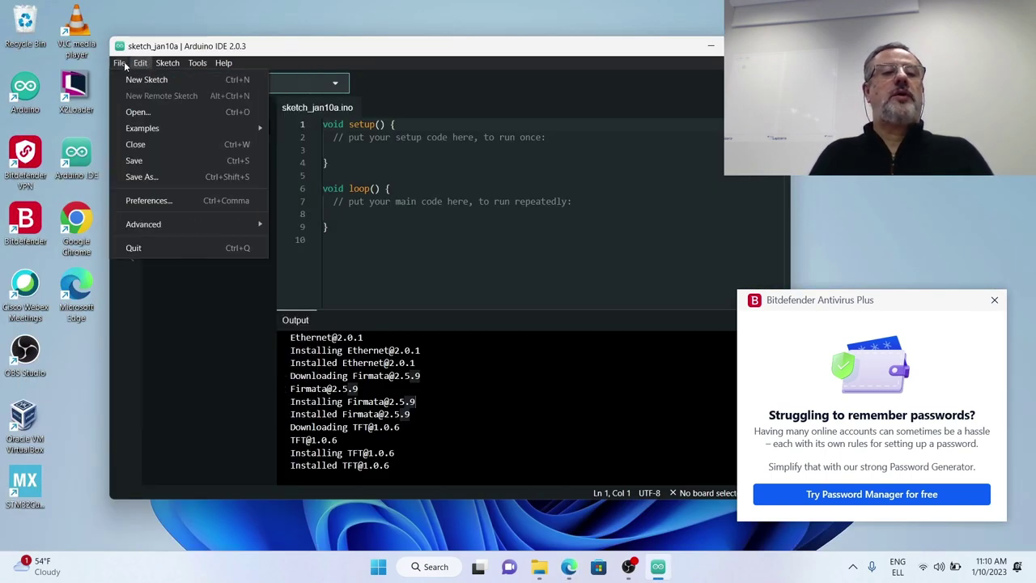
left_click(154, 201)
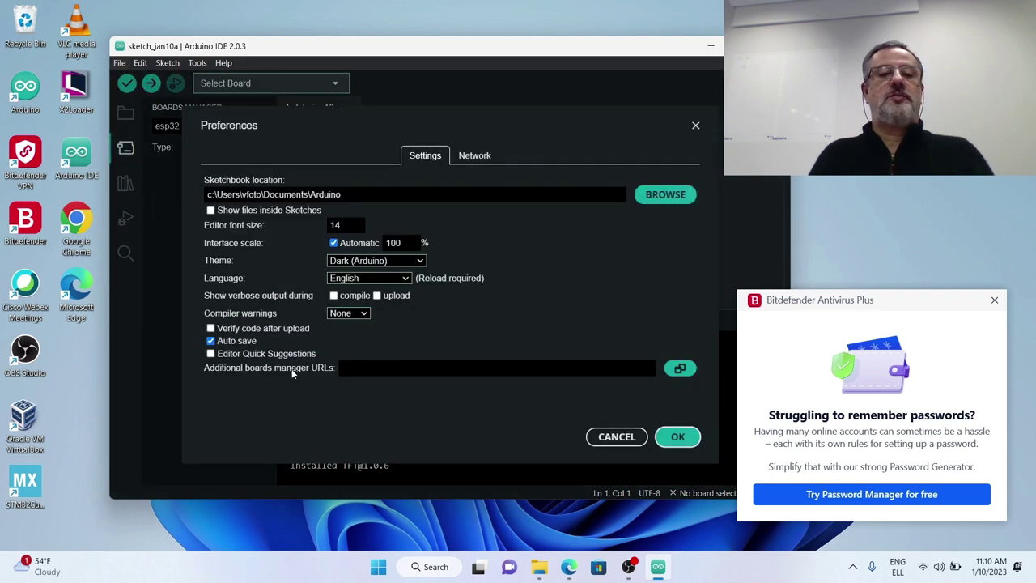
left_click(605, 367)
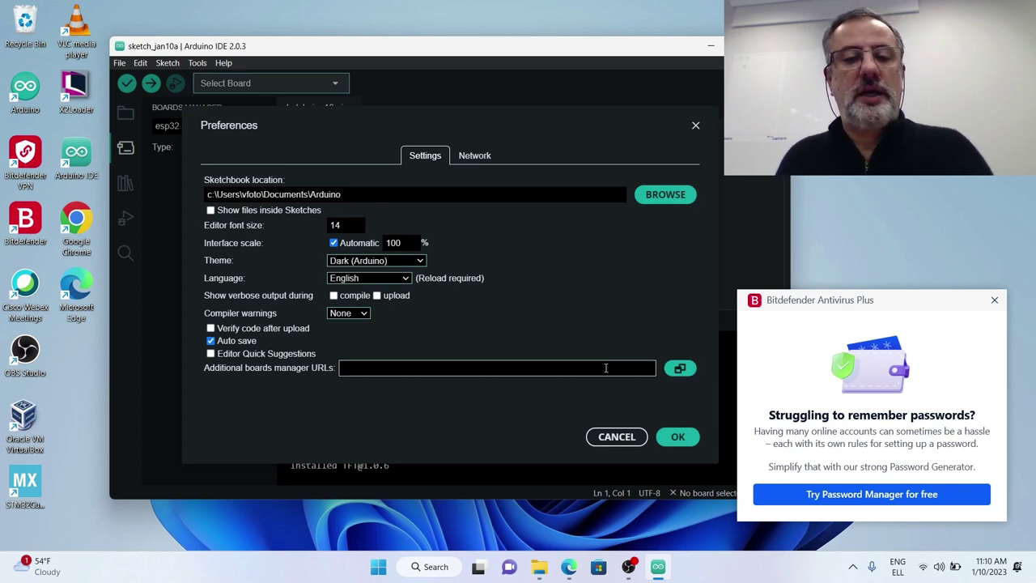
key("ctrl+v")
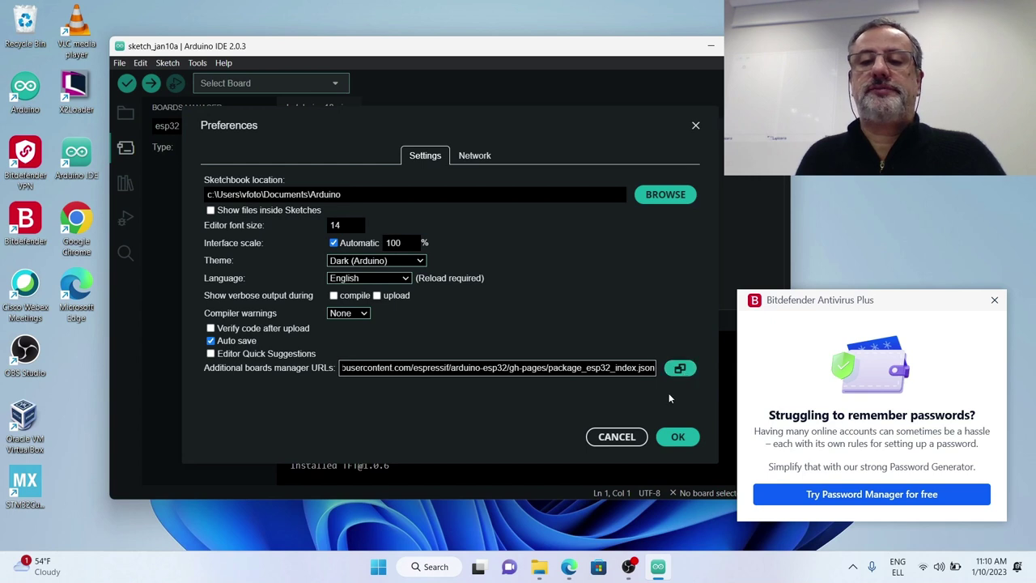
left_click(678, 436)
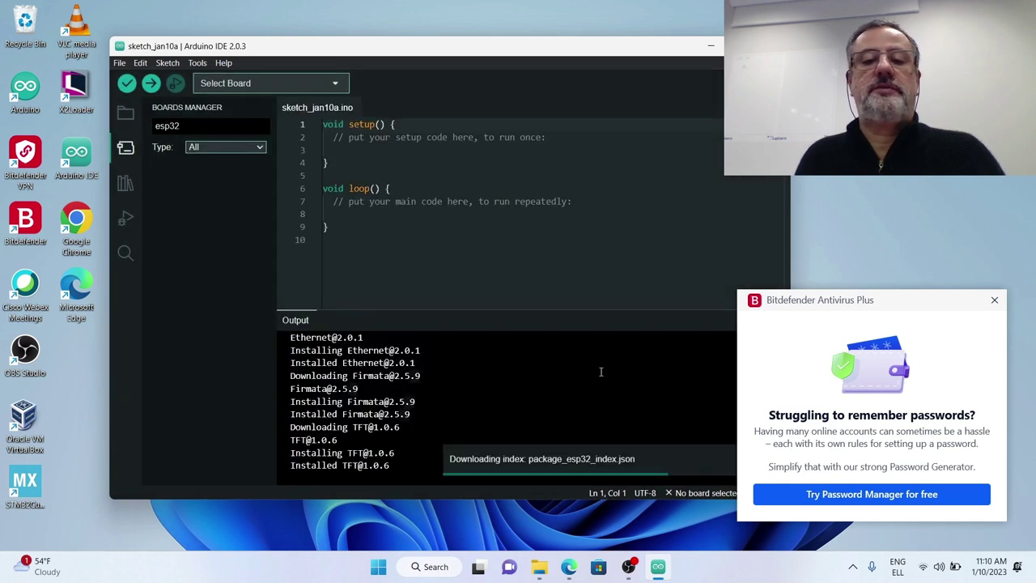
left_click(994, 300)
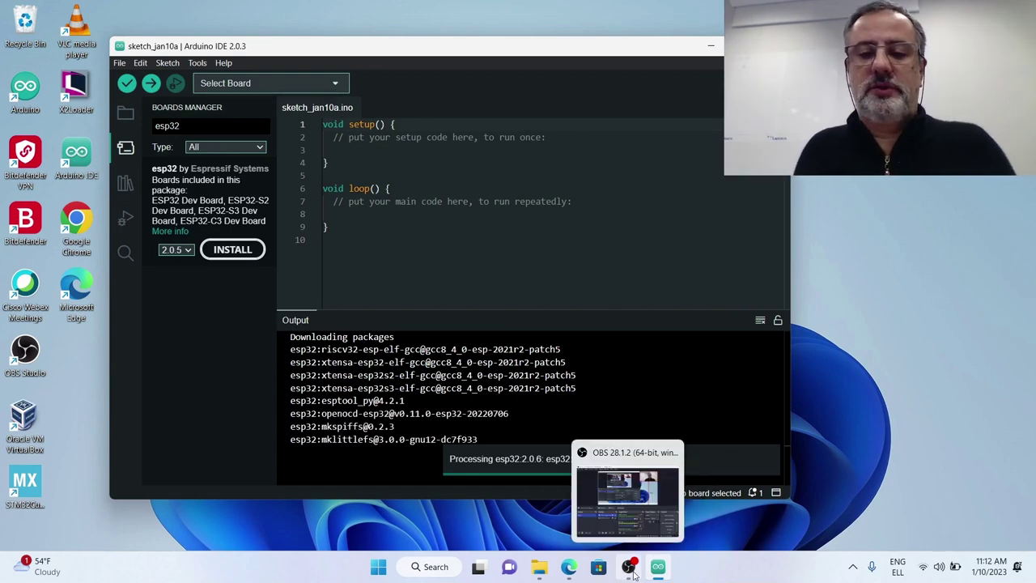
Switch to Microsoft Edge, replace the tutorial page with a new tab, and search the web for "esp32 usb chips"
left_click(569, 567)
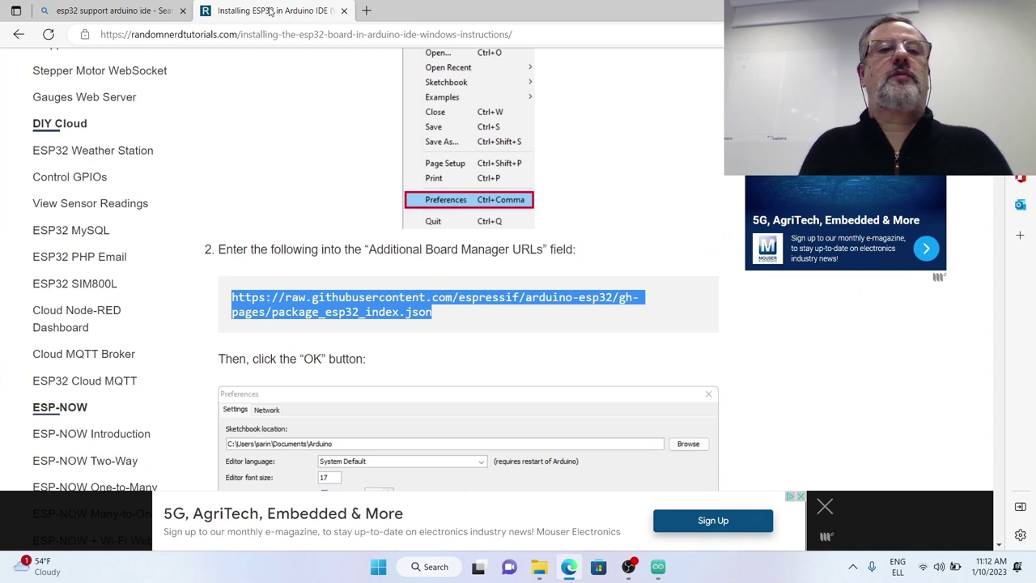
left_click(365, 10)
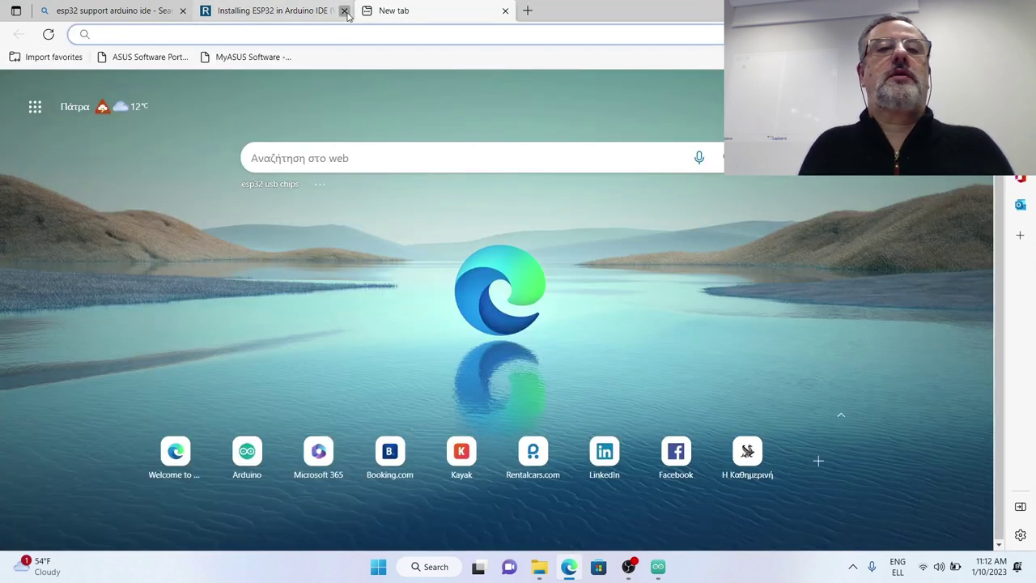
left_click(343, 10)
left_click(379, 157)
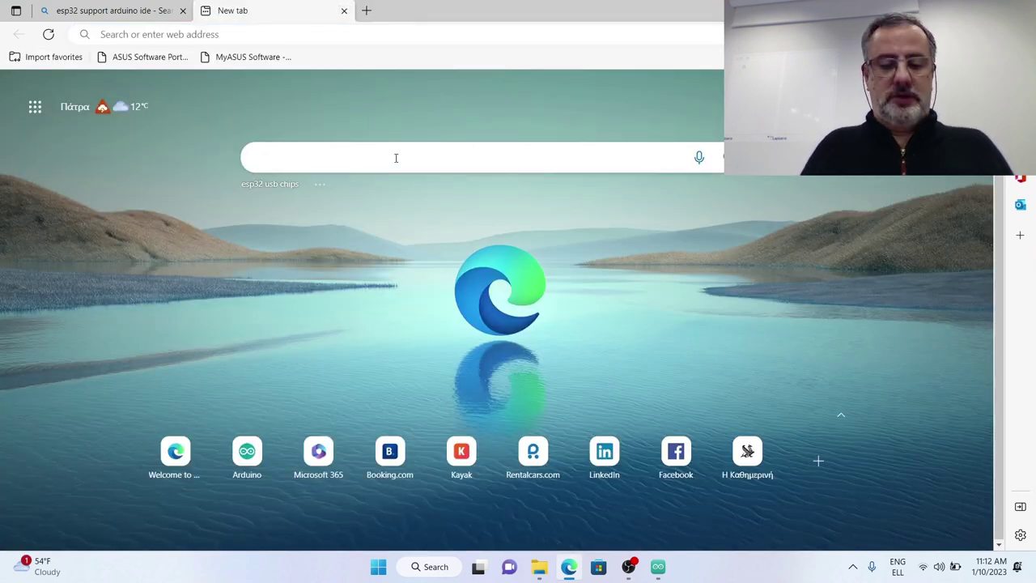
type("esp32 ")
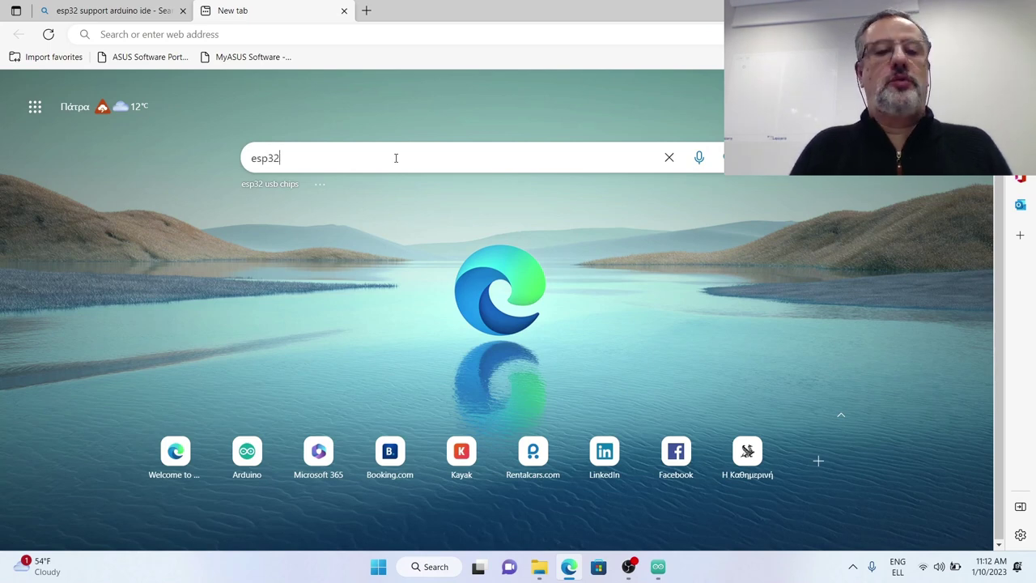
type("us")
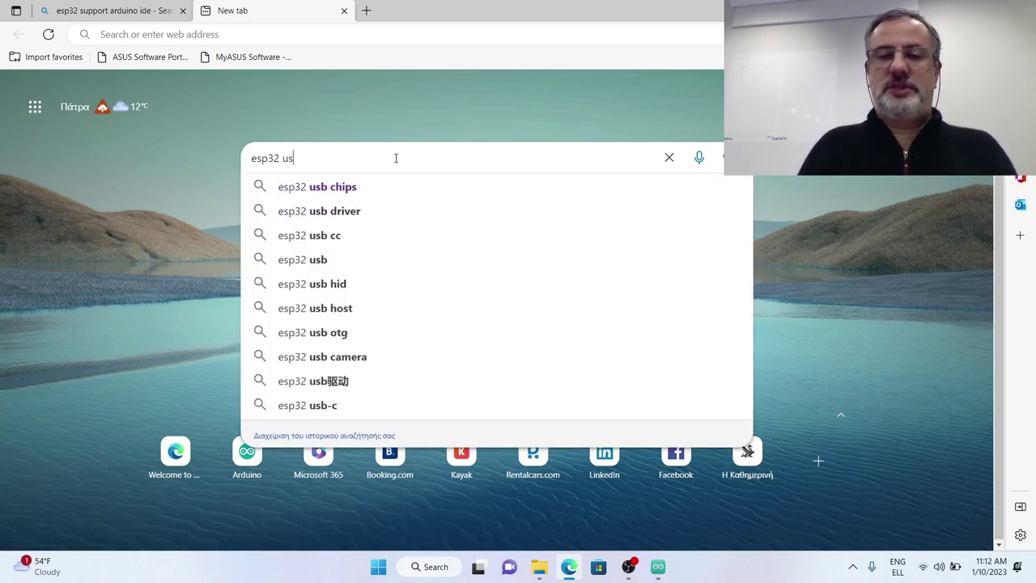
left_click(328, 186)
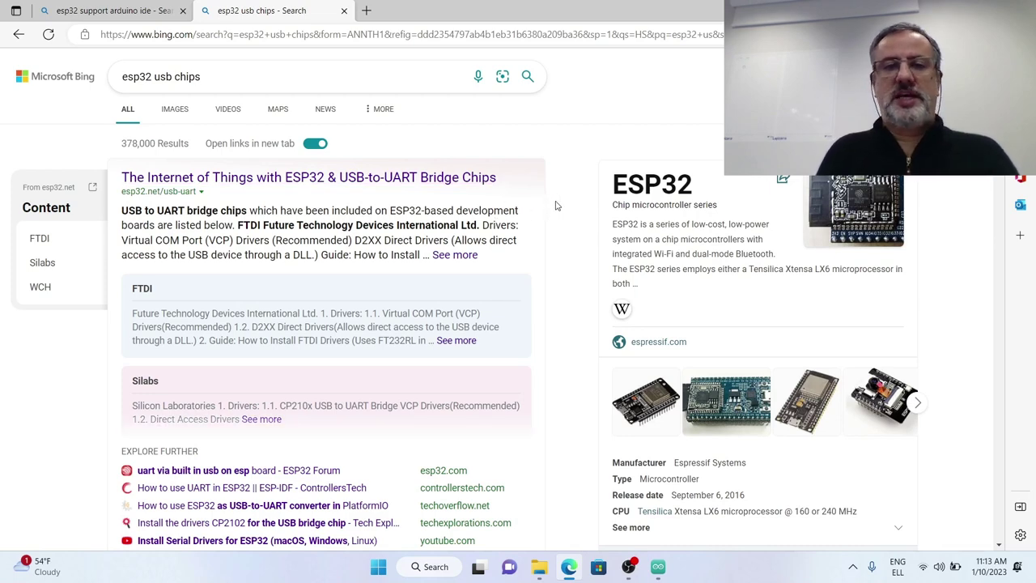
Show the Silabs section of the esp32.net USB-to-UART bridge chips result
scroll(555, 204, "down", 1)
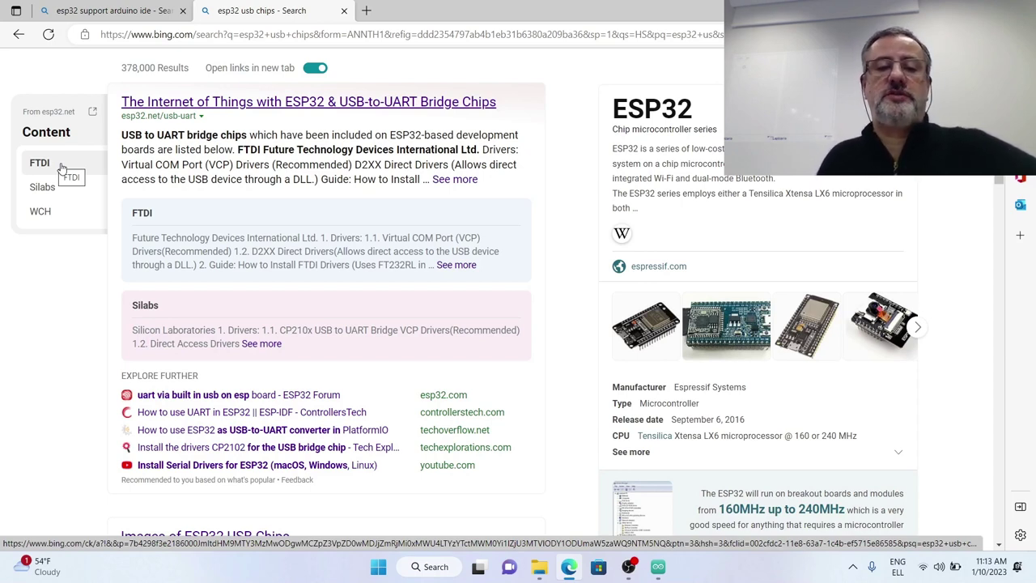
left_click(64, 187)
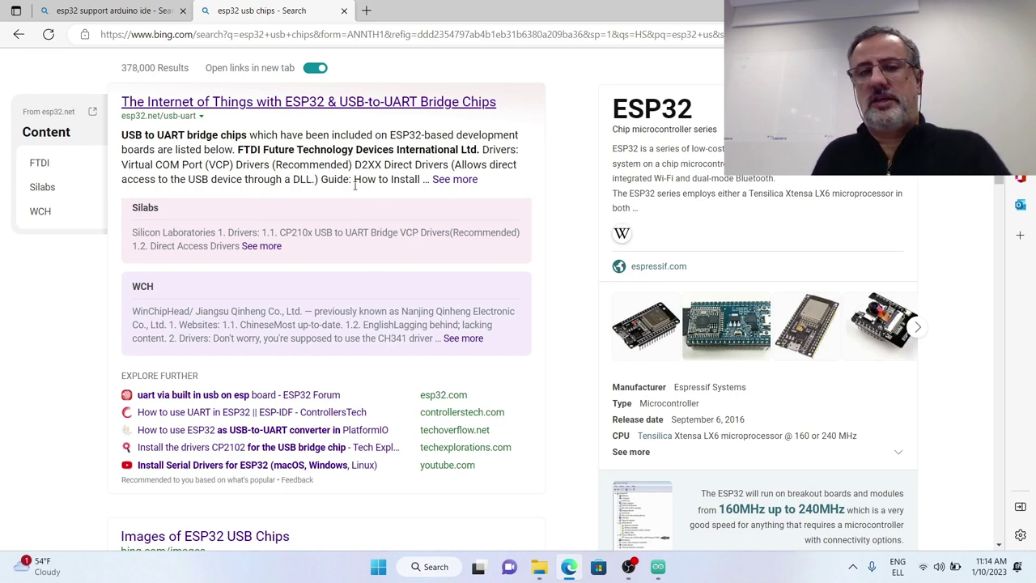
Review the FTDI, Silabs and WCH driver sections of the esp32.net USB-to-UART bridge chips search result
scroll(408, 208, "down", 1)
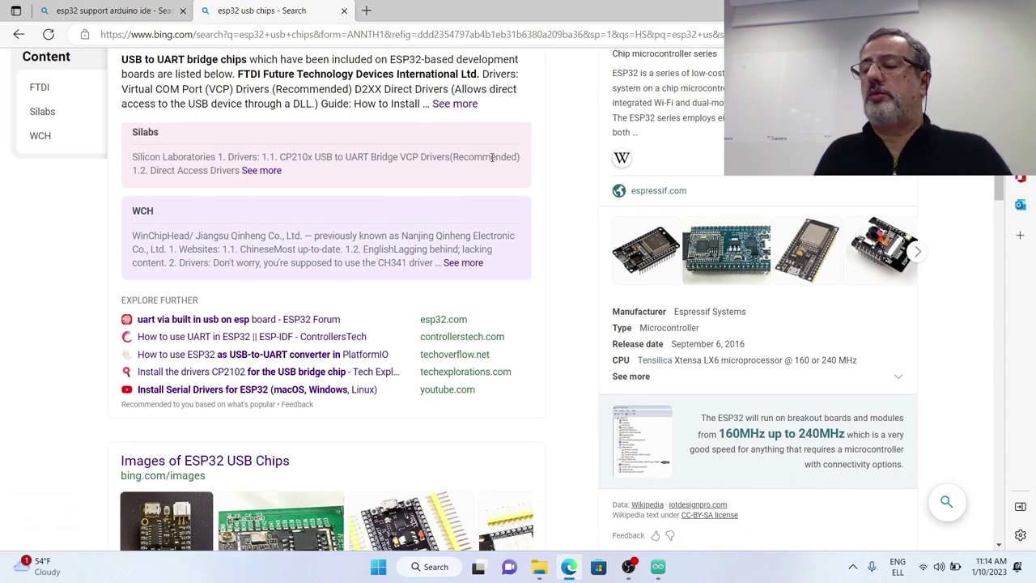
scroll(492, 157, "up", 2)
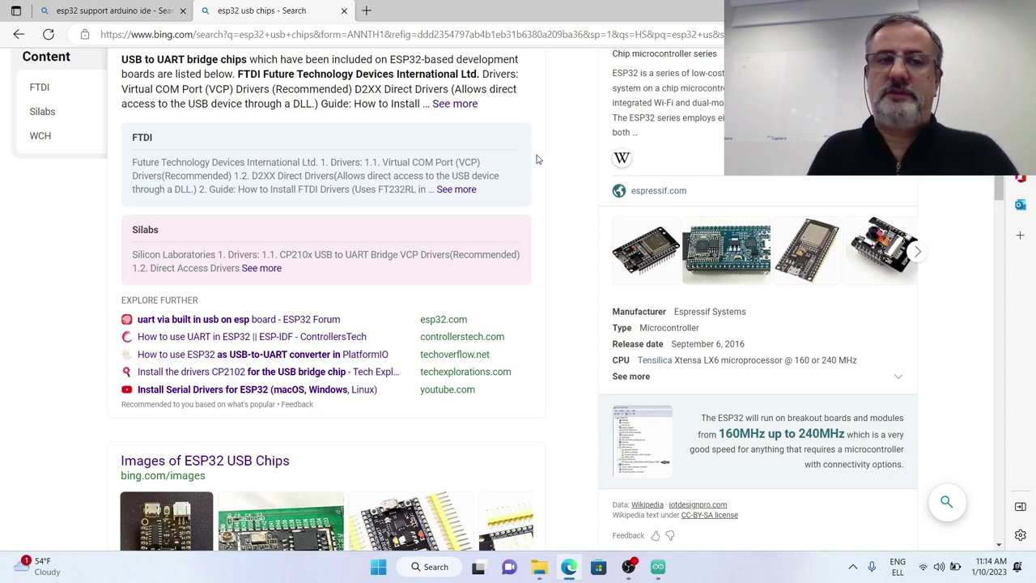
scroll(536, 159, "up", 1)
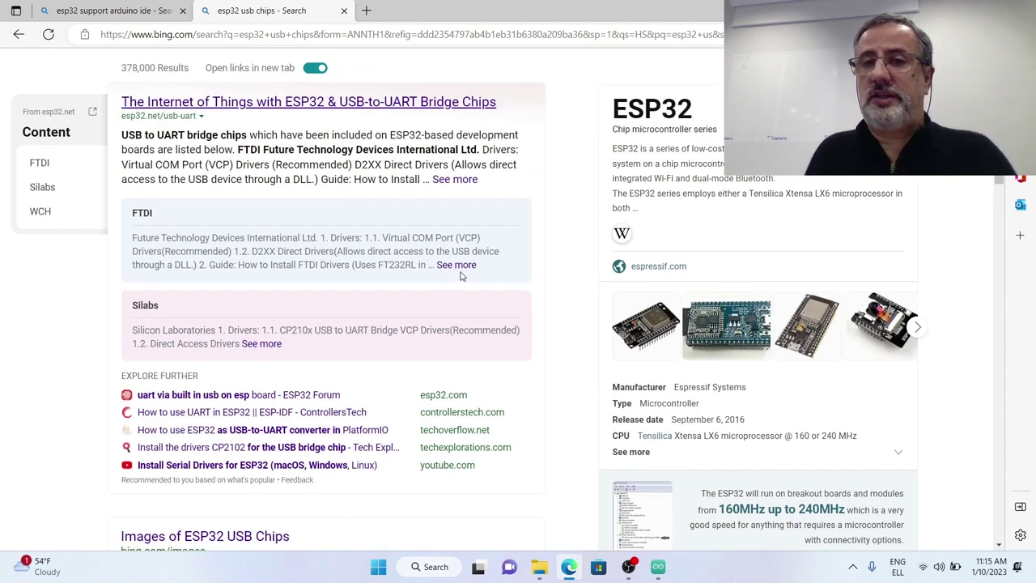
Leave the browser, minimise OBS Studio and restart Arduino IDE
key("alt+Tab")
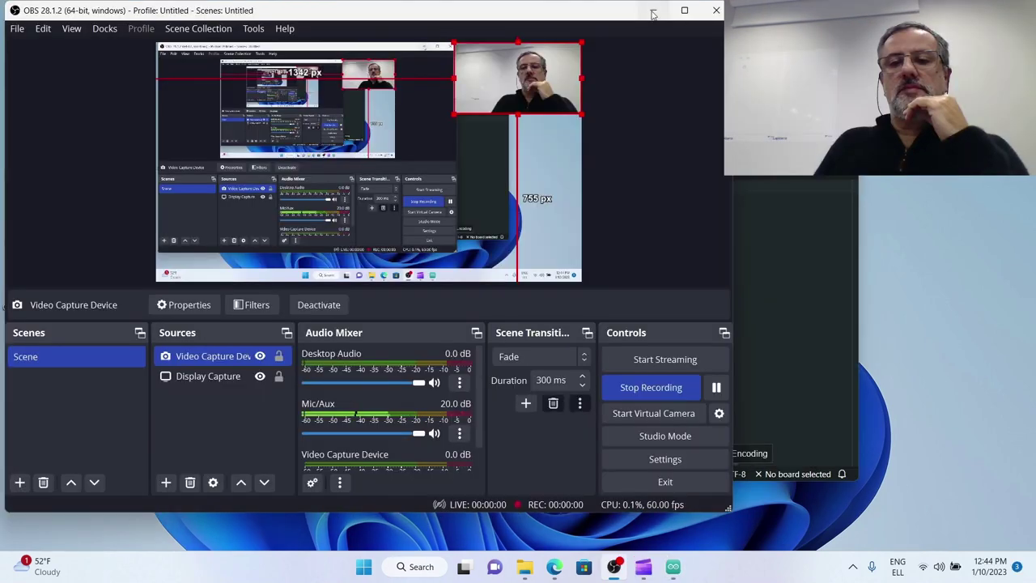
left_click(654, 10)
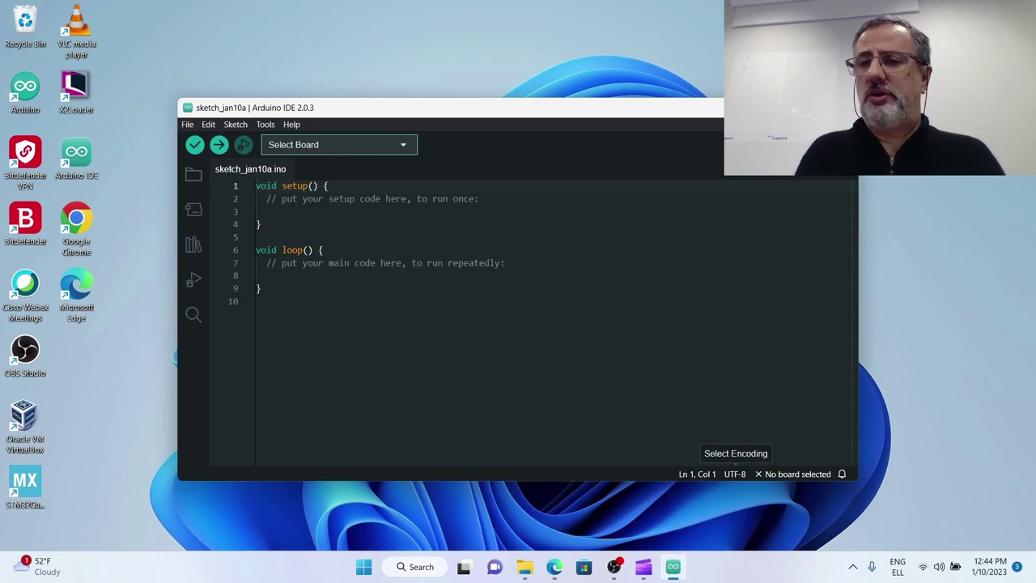
left_click(842, 106)
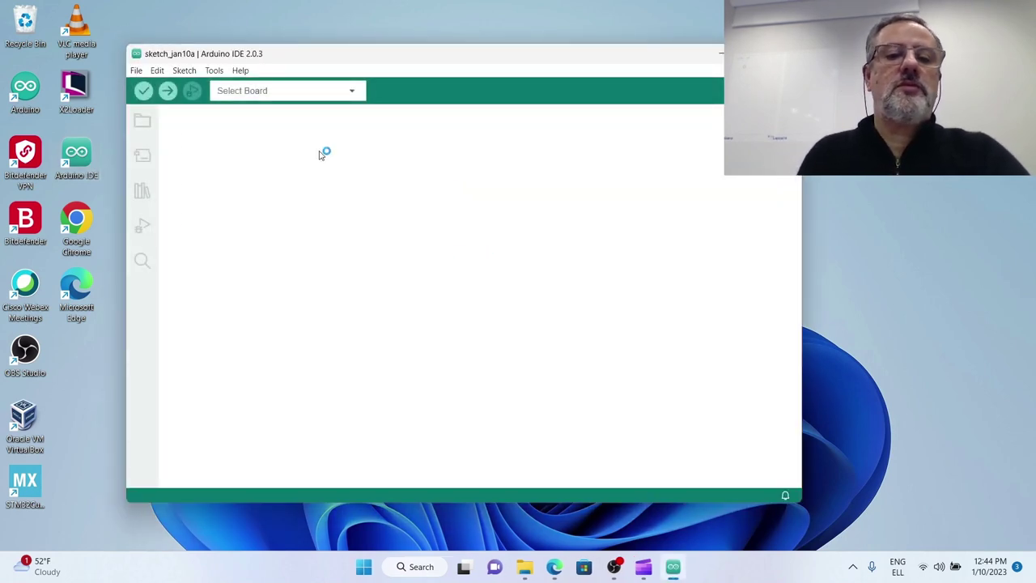
Examine which board packages are available for selection and which boards the Arduino AVR Boards package contains
left_click(219, 72)
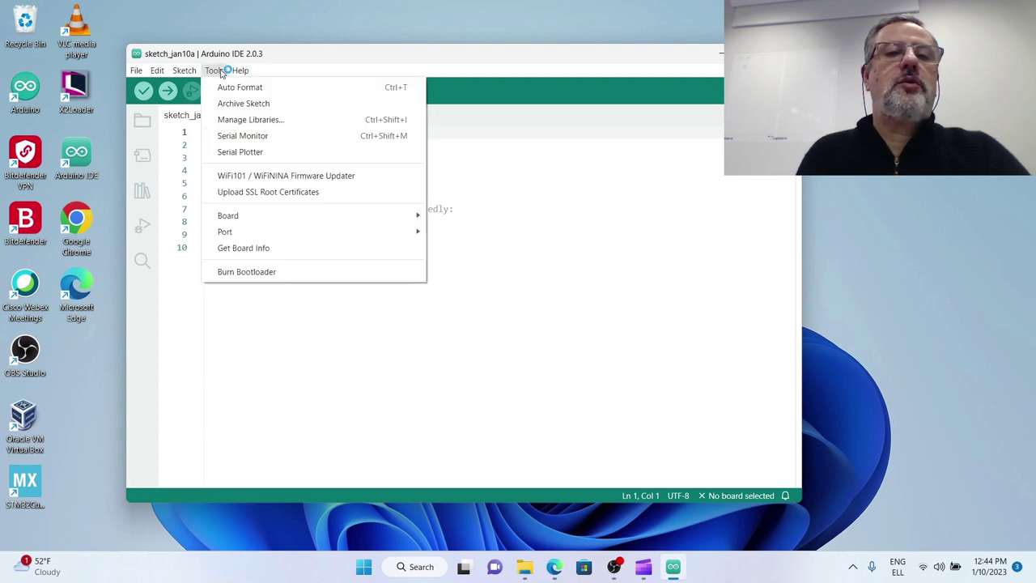
left_click(681, 267)
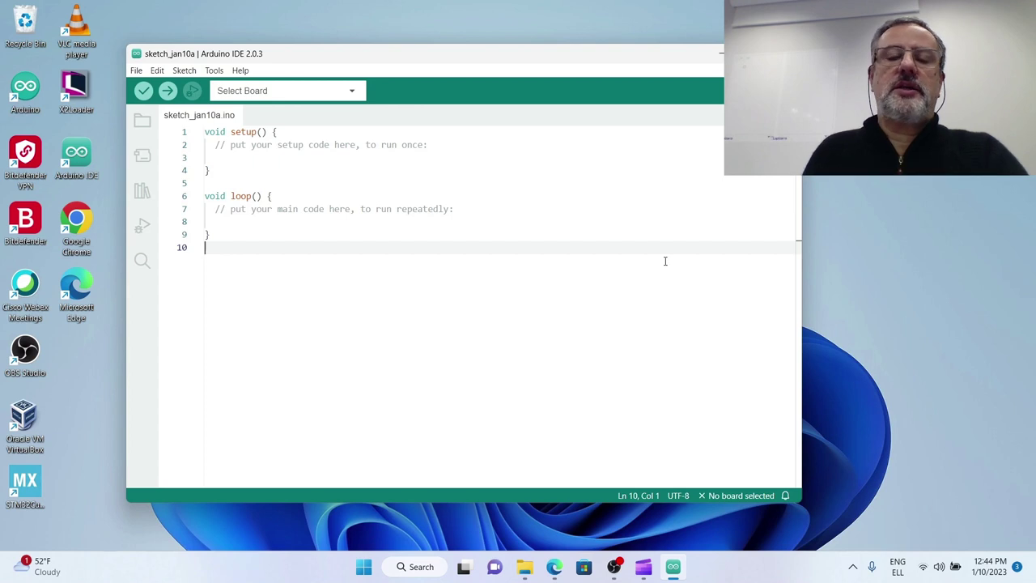
left_click(221, 73)
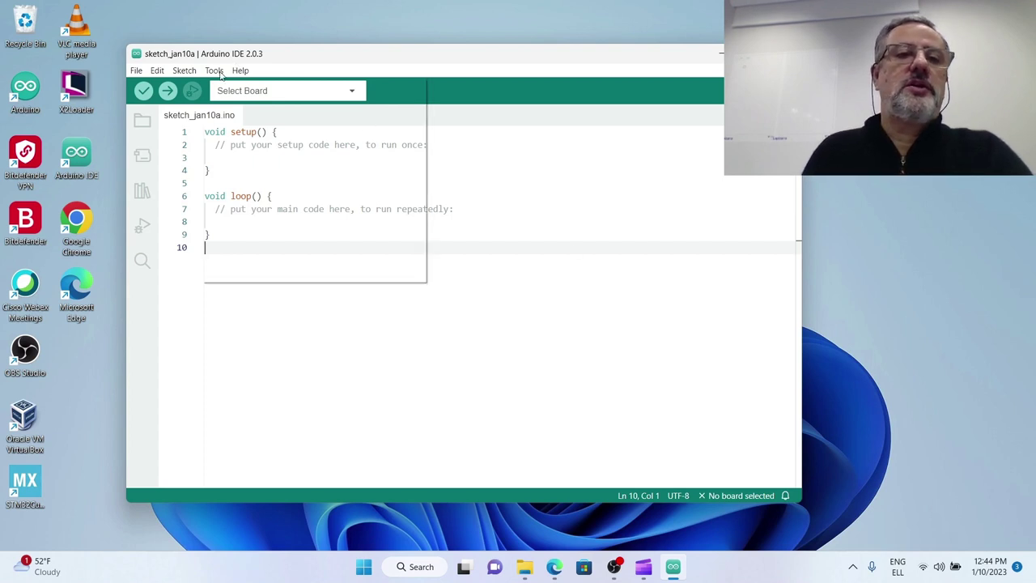
mouse_move(271, 222)
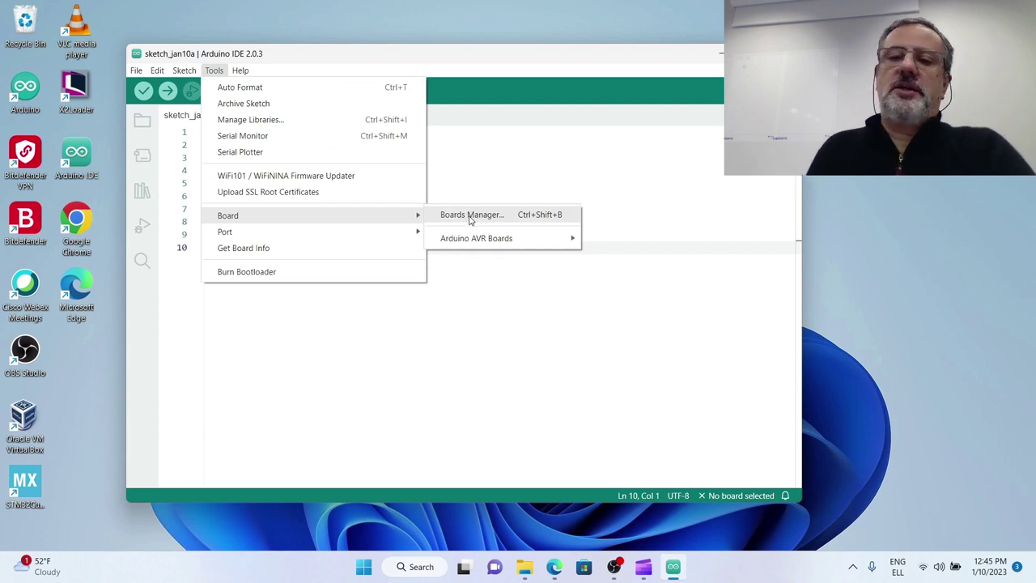
mouse_move(488, 238)
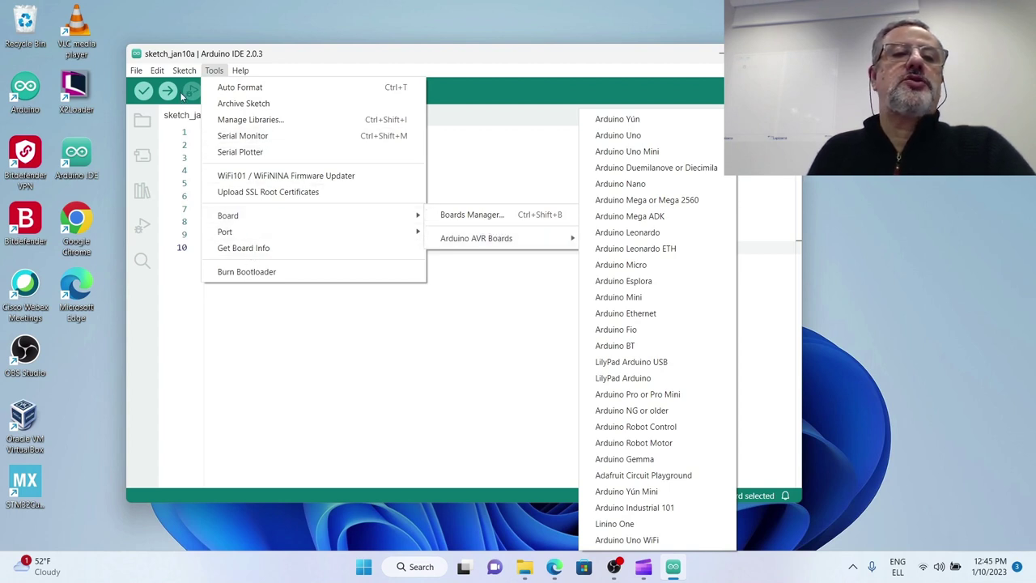
left_click(136, 70)
left_click(157, 208)
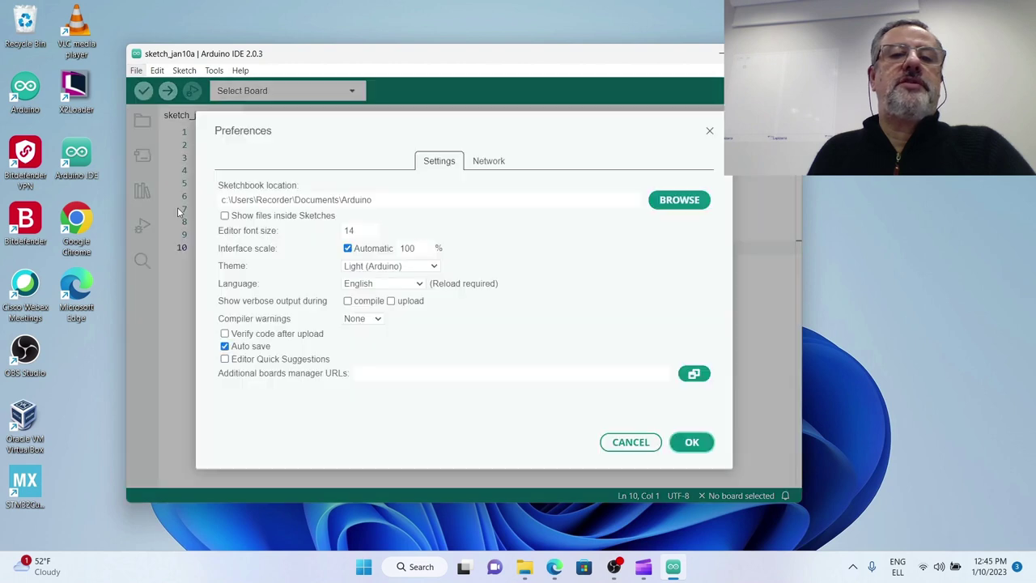
left_click(379, 375)
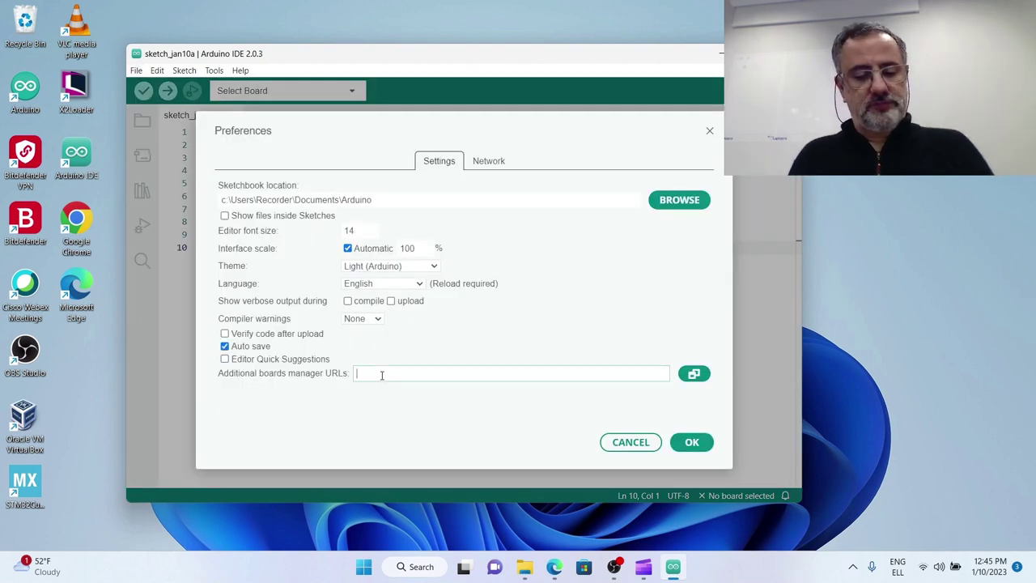
type("https://raw.githubusercontent.com/espressif/arduino-esp32/gh-pages/package_esp32_index.json")
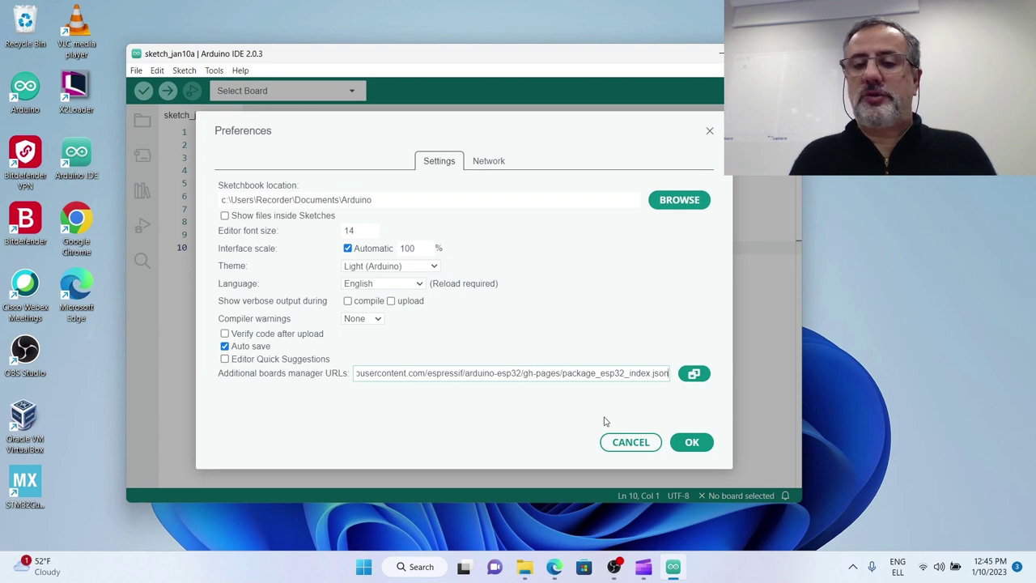
left_click(692, 437)
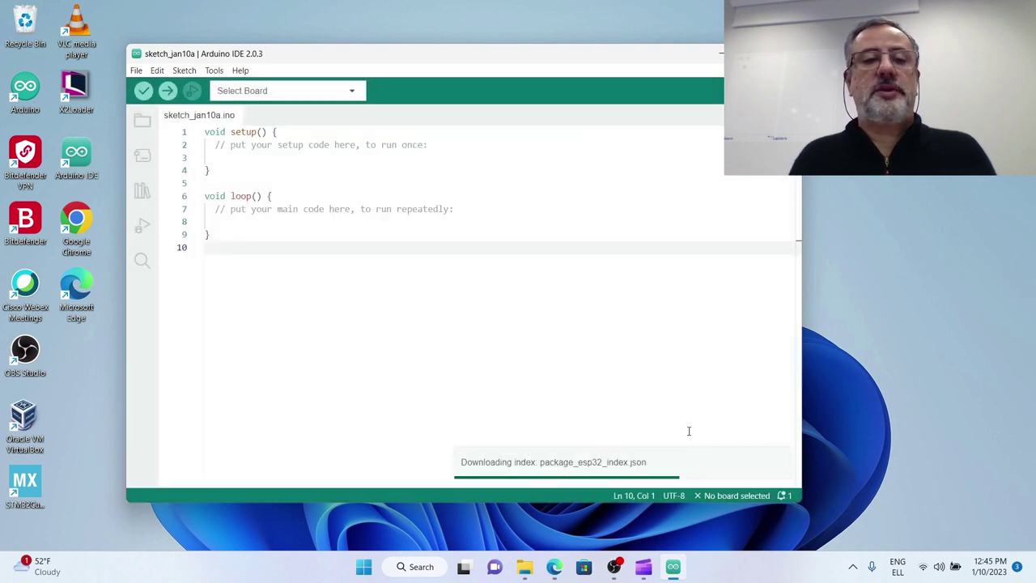
Search the boards manager for "esp32" and install version 2.0.6 of the esp32 package by Espressif Systems
left_click(185, 71)
mouse_move(214, 71)
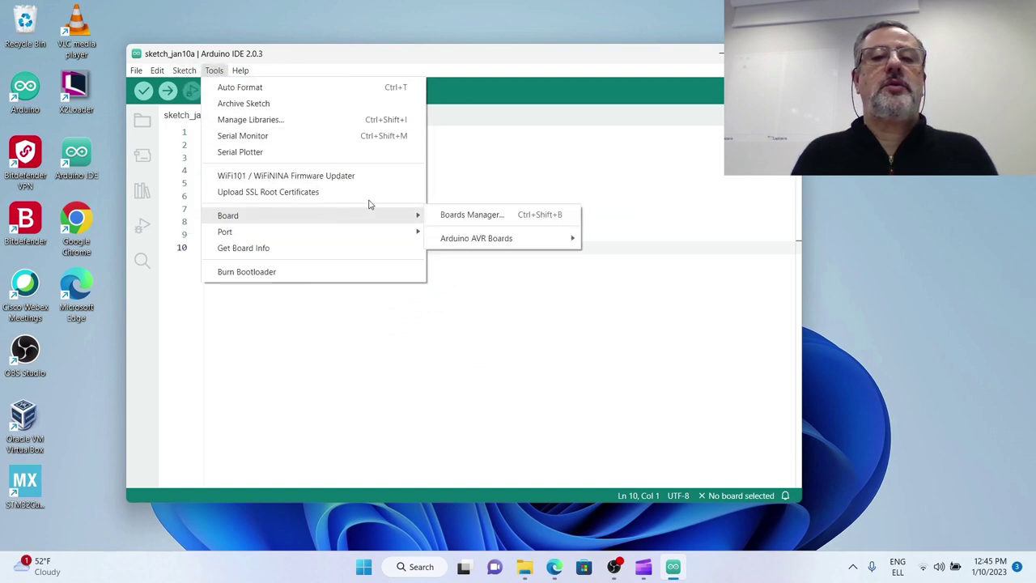
left_click(446, 216)
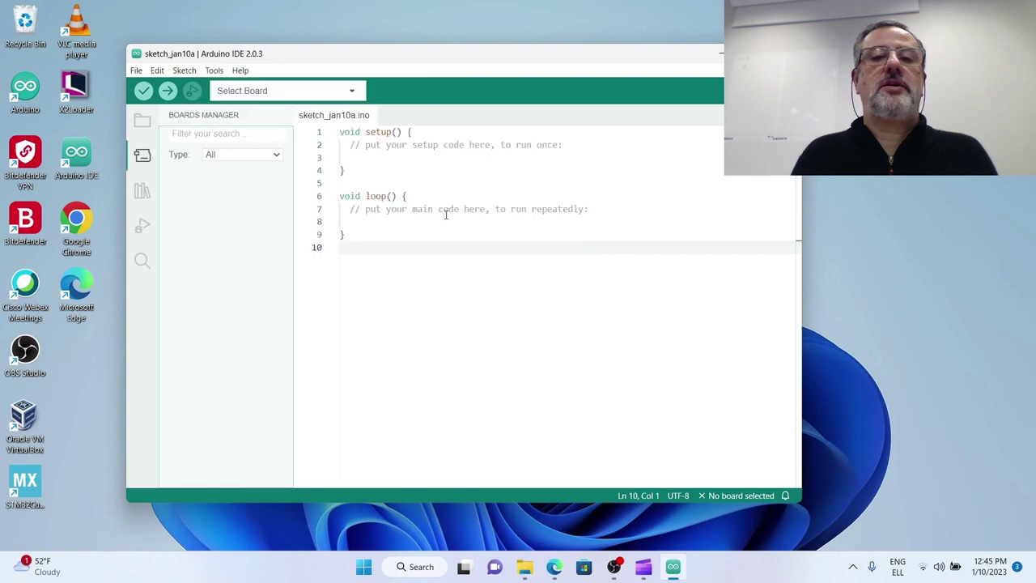
left_click(255, 132)
type("esp32")
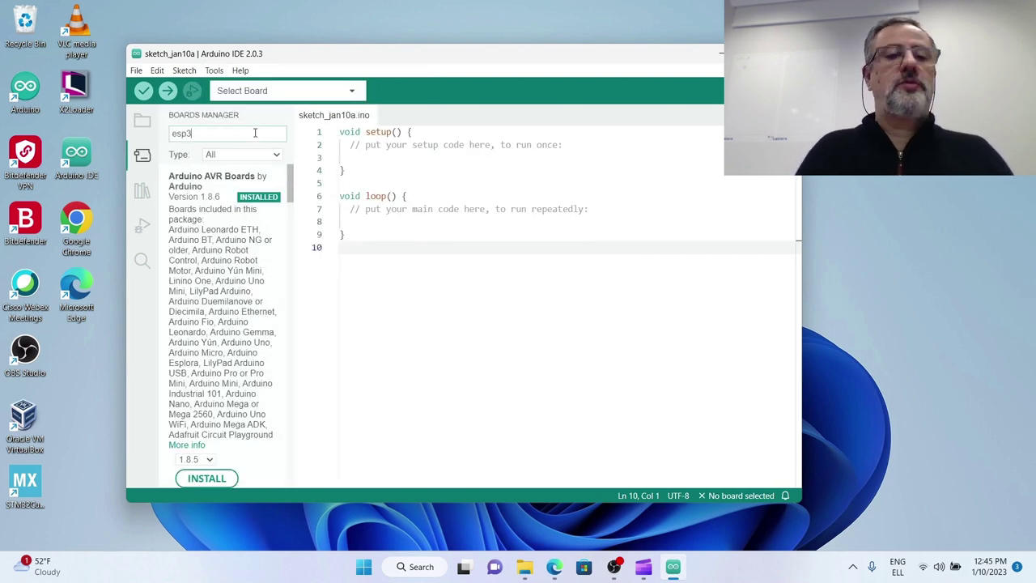
left_click(247, 257)
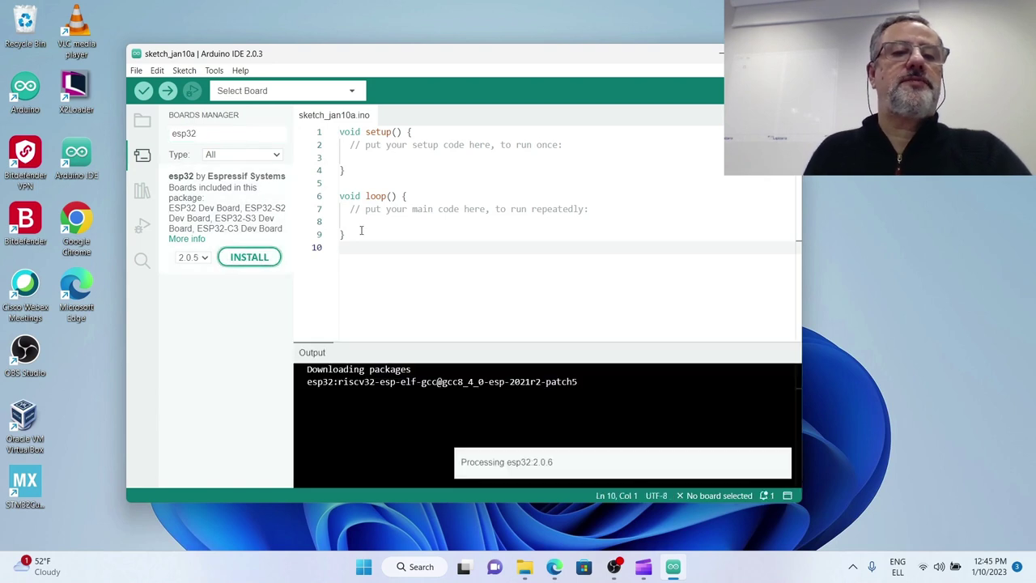